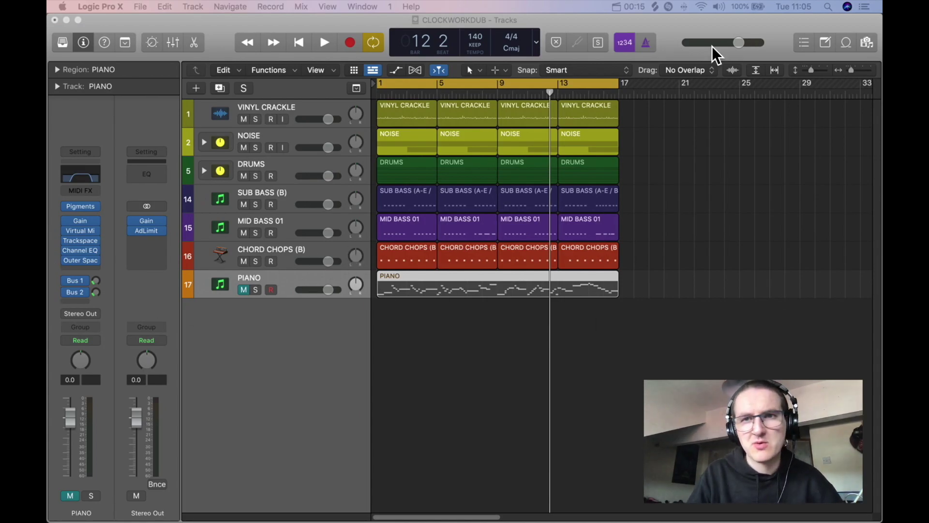
Unmute the PIANO track and play through the looped 16-bar arrangement, stopping near its end
{"action": "left_click_drag", "start_coordinate": [811, 71], "coordinate": [854, 71]}
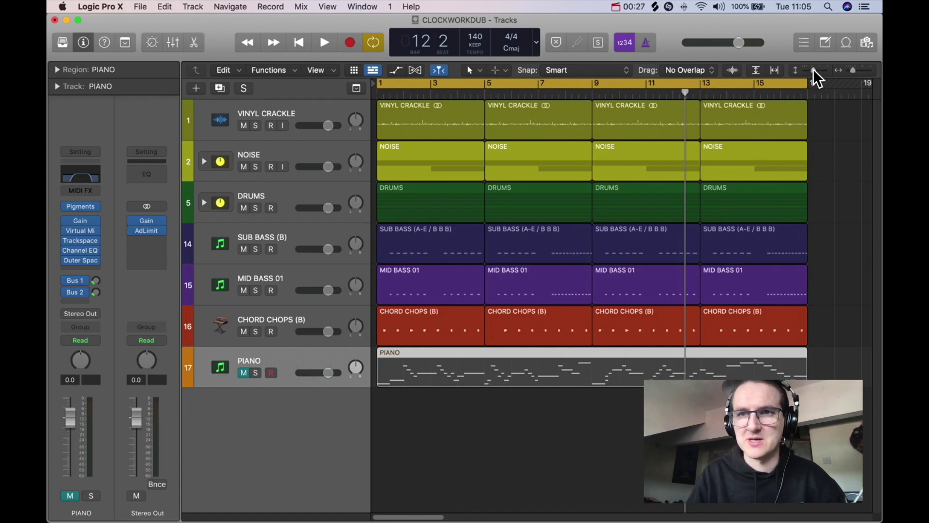
{"action": "left_click_drag", "start_coordinate": [813, 69], "coordinate": [813, 69]}
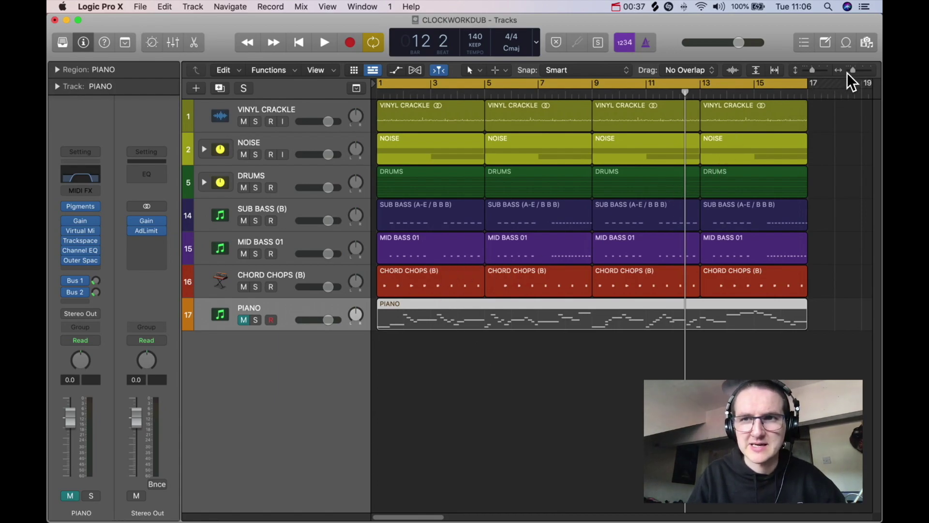
{"action": "left_click_drag", "start_coordinate": [850, 72], "coordinate": [851, 71]}
{"action": "left_click_drag", "start_coordinate": [850, 72], "coordinate": [850, 72]}
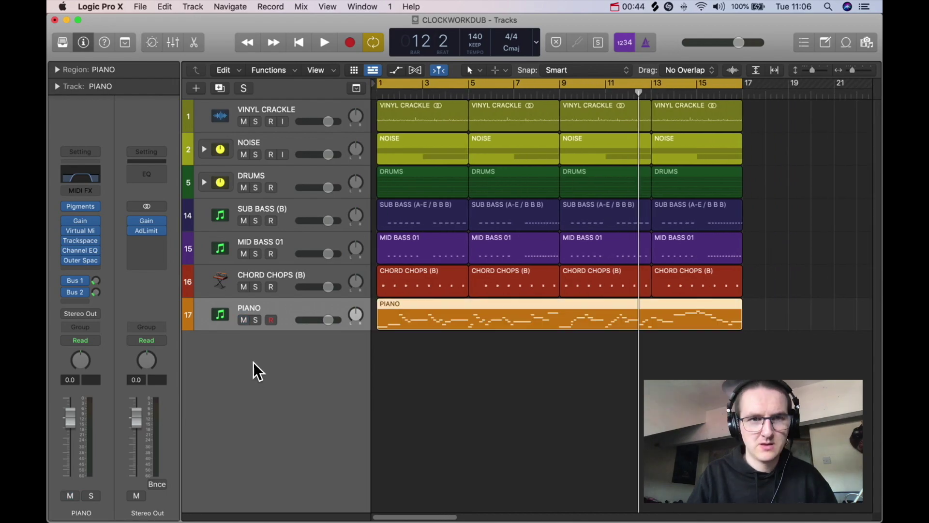
{"action": "key", "text": "space"}
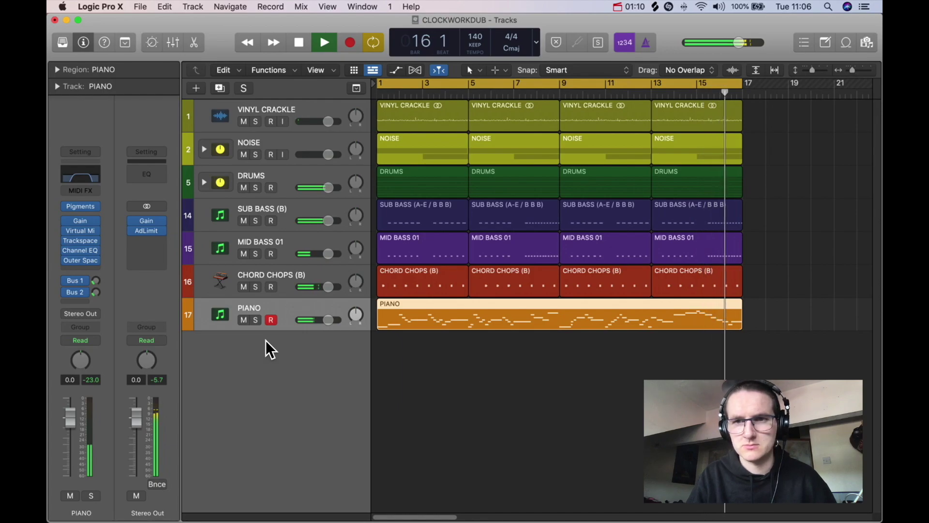
{"action": "key", "text": "space"}
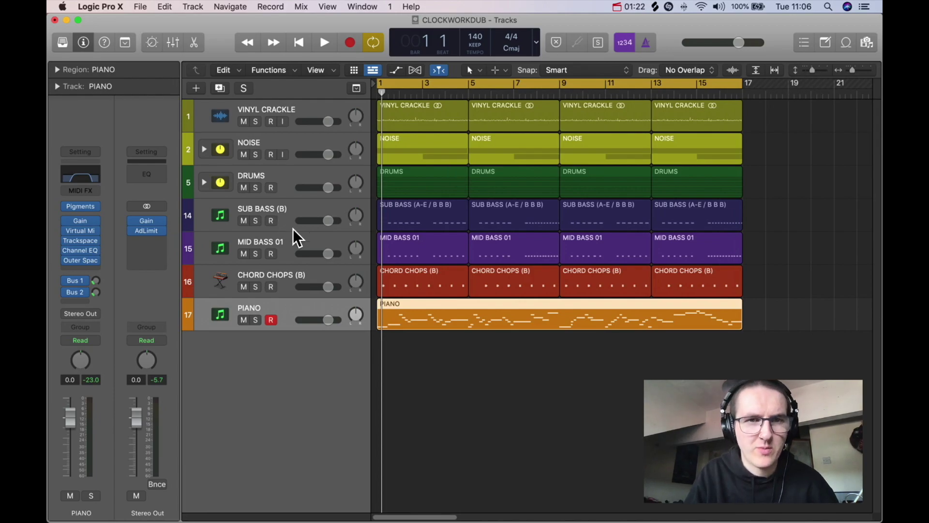
Compare the SUB BASS (B) and MID BASS 01 channel strips and check the Gain plug-in on MID BASS 01
{"action": "left_click", "coordinate": [318, 211]}
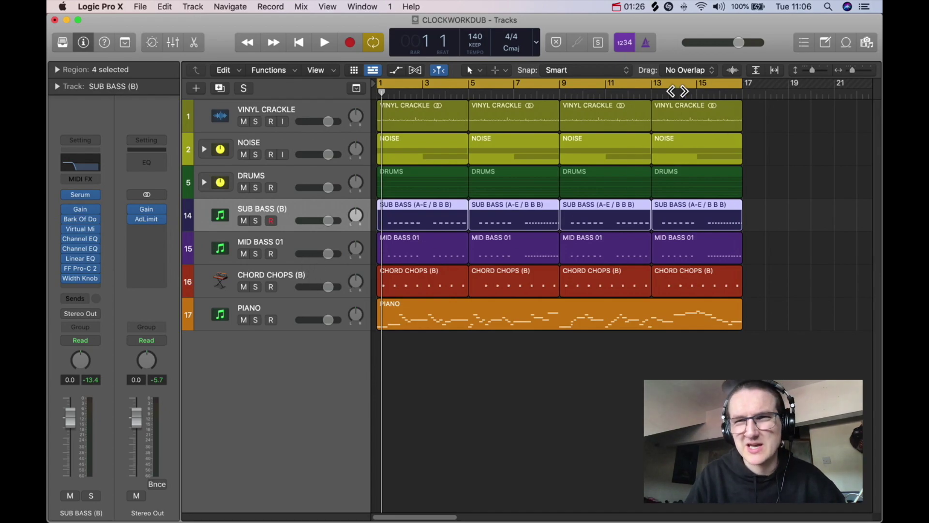
{"action": "left_click", "coordinate": [812, 69]}
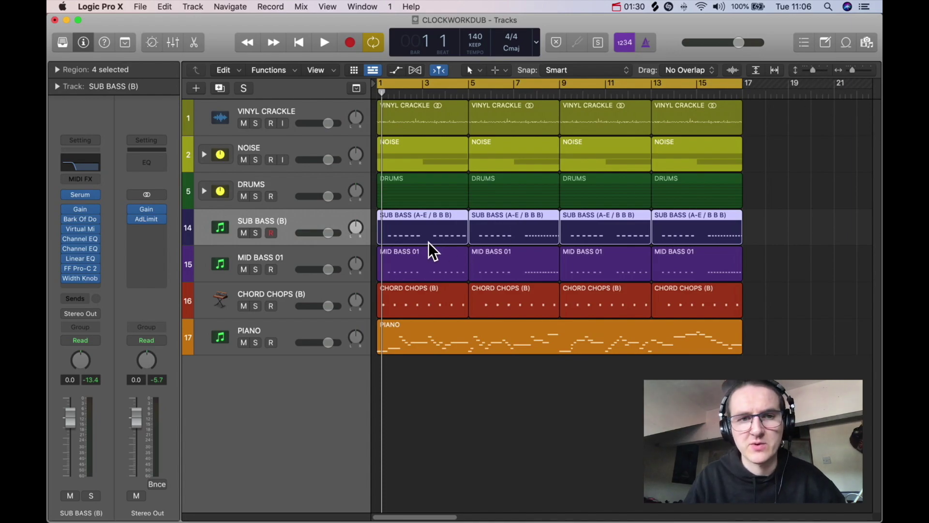
{"action": "left_click", "coordinate": [294, 255]}
{"action": "left_click", "coordinate": [290, 232]}
{"action": "left_click", "coordinate": [262, 254]}
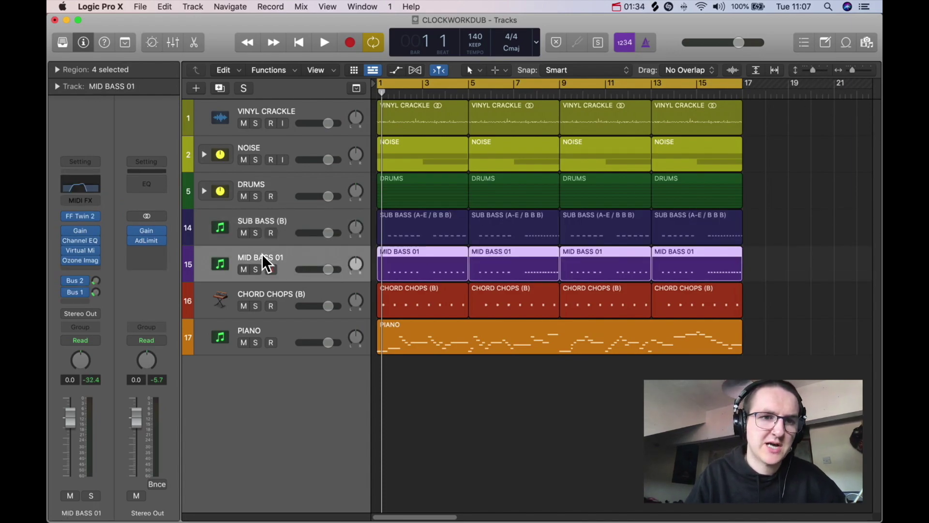
{"action": "left_click", "coordinate": [83, 230]}
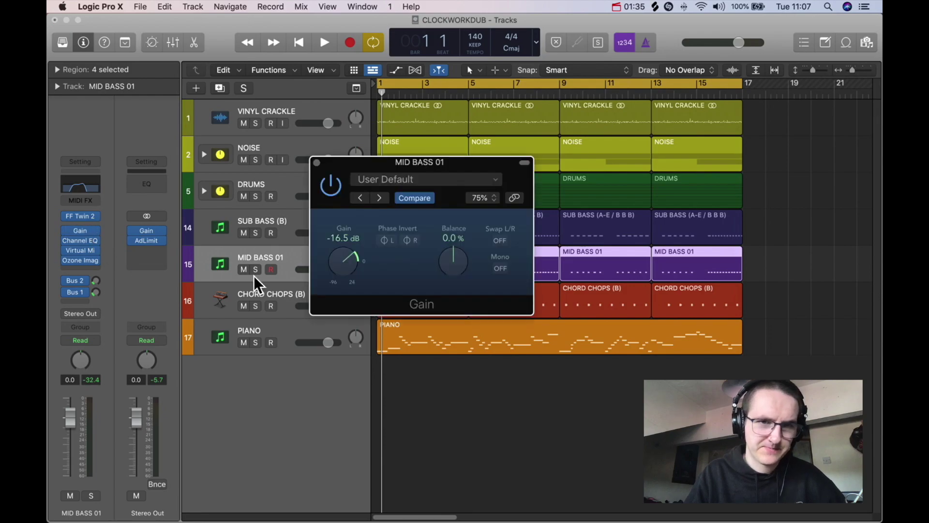
{"action": "left_click", "coordinate": [317, 162]}
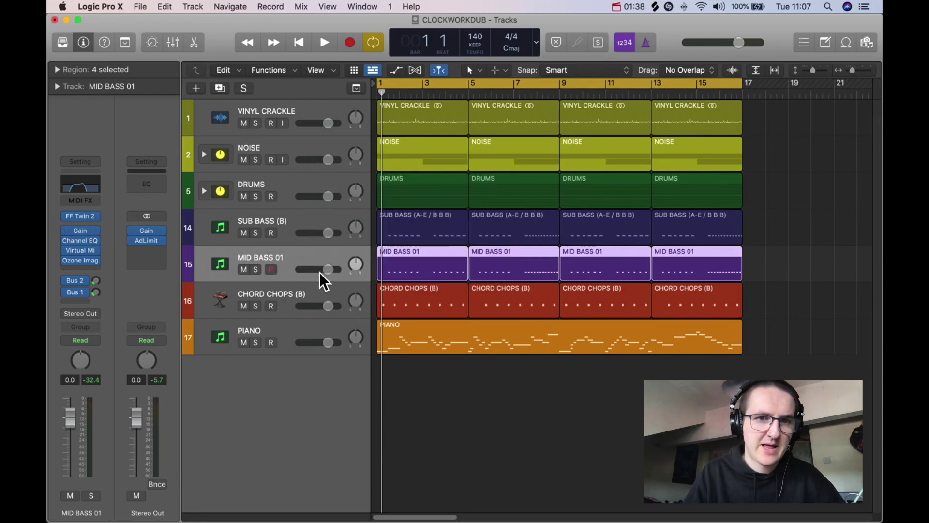
{"action": "mouse_move", "coordinate": [81, 232]}
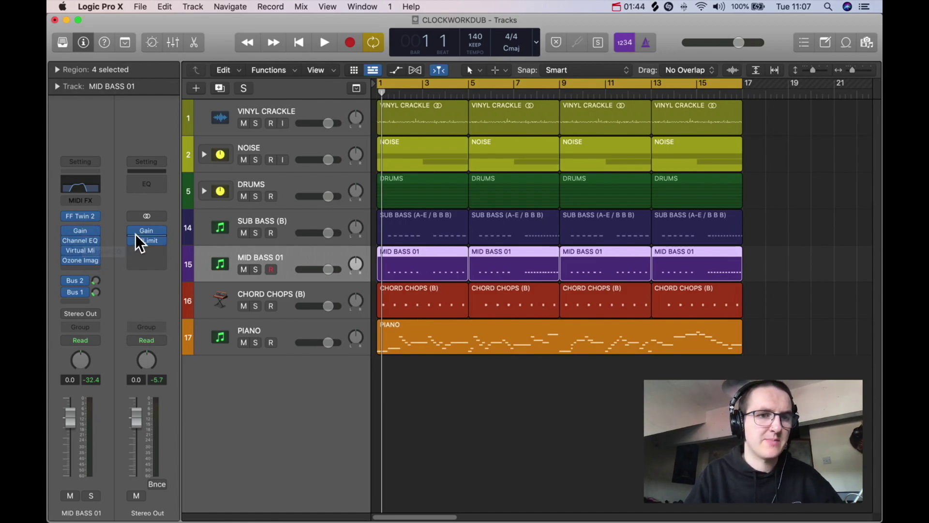
{"action": "mouse_move", "coordinate": [135, 233]}
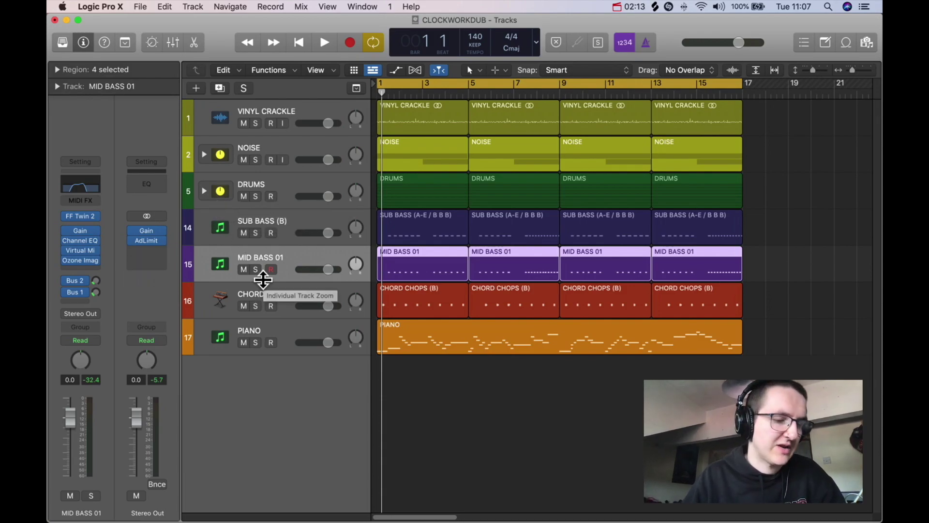
Look through the channel strips of SUB BASS (B), MID BASS 01 and CHORD CHOPS (B) in turn
{"action": "left_click", "coordinate": [426, 391]}
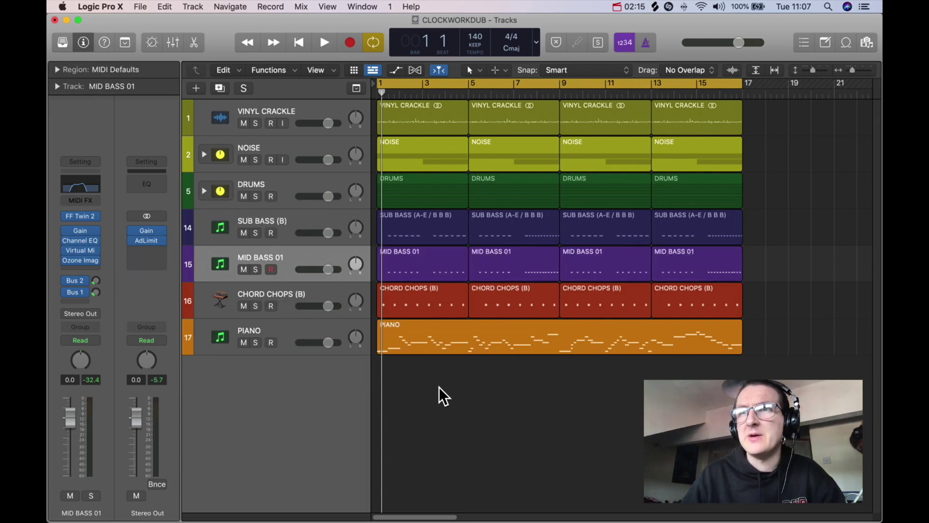
{"action": "left_click", "coordinate": [300, 218]}
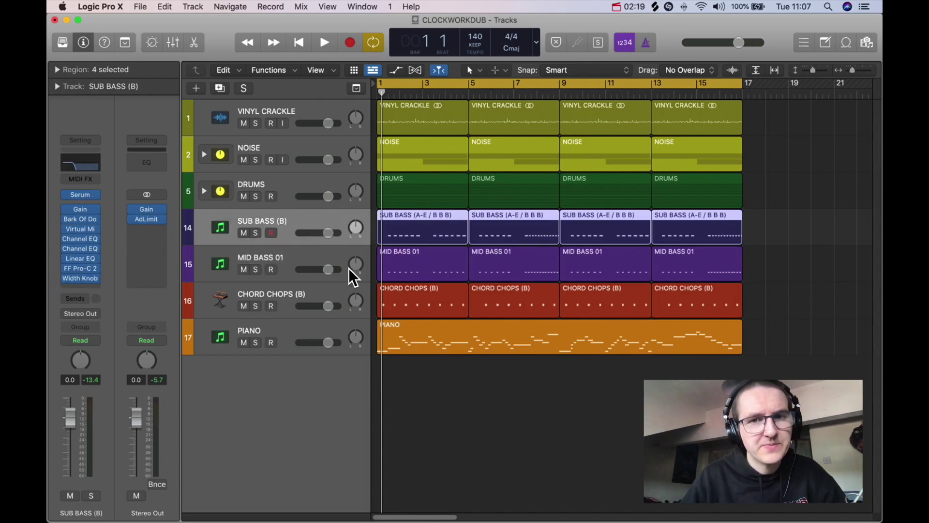
{"action": "left_click", "coordinate": [300, 255]}
{"action": "left_click", "coordinate": [292, 302]}
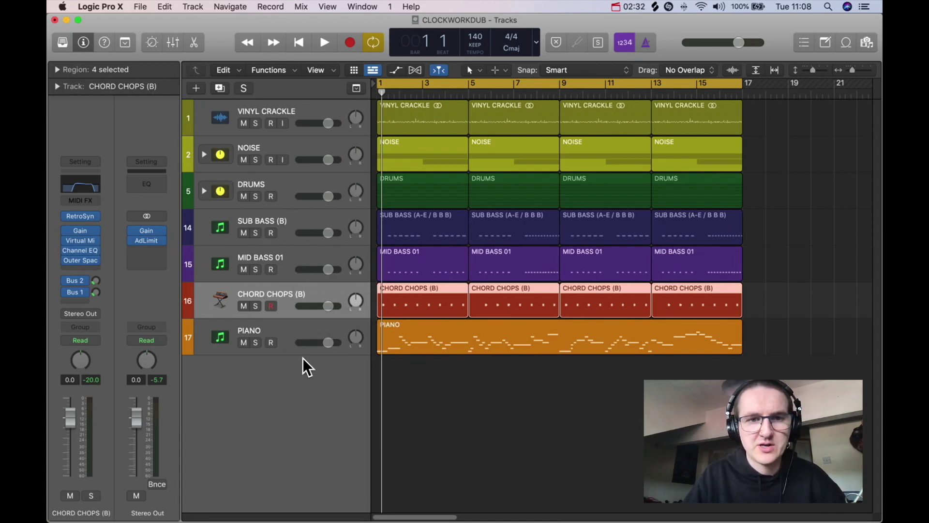
Solo the PIANO track and, while it plays, set its Channel EQ high cut to 7300 Hz
{"action": "left_click", "coordinate": [299, 323]}
{"action": "left_click", "coordinate": [256, 342]}
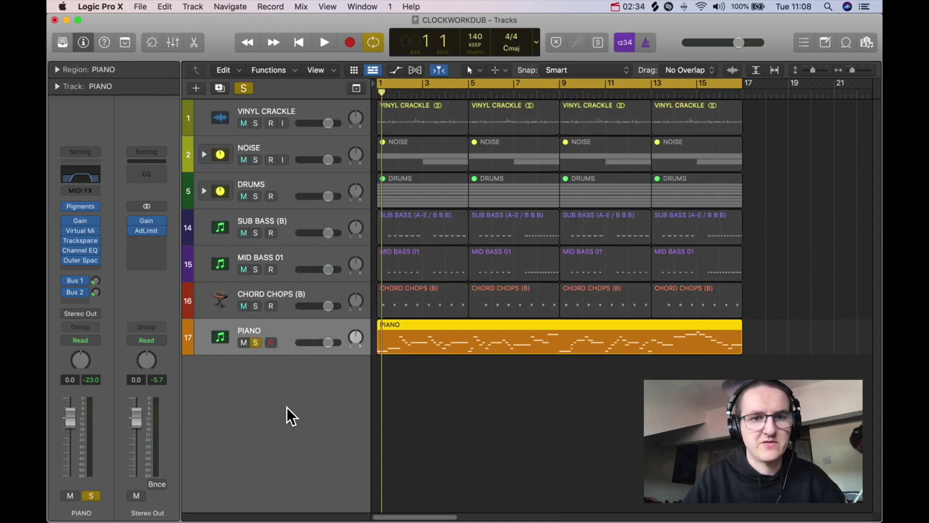
{"action": "key", "text": "space"}
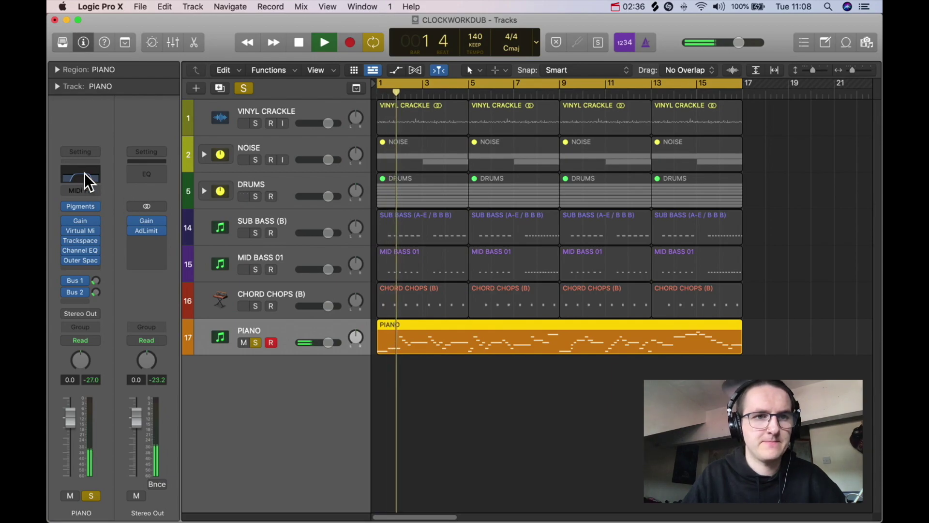
{"action": "left_click", "coordinate": [84, 173]}
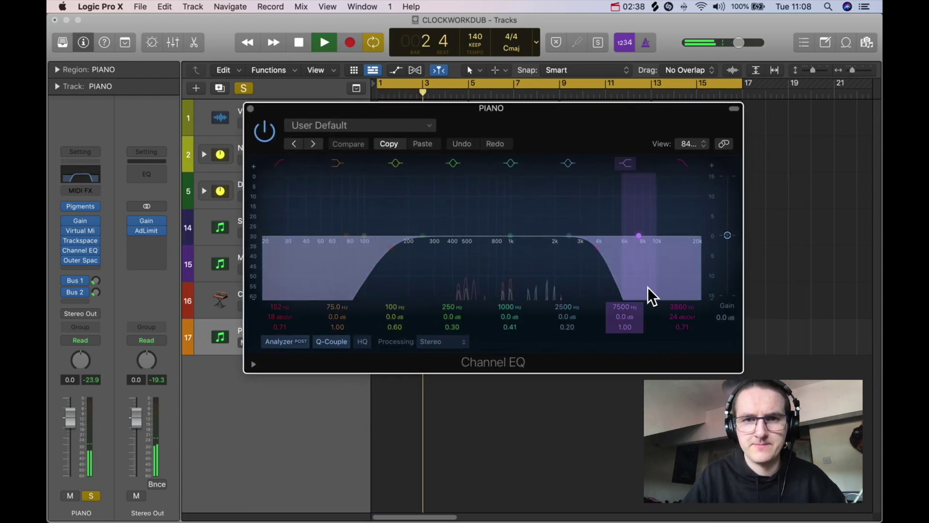
{"action": "left_click_drag", "start_coordinate": [606, 272], "coordinate": [647, 273]}
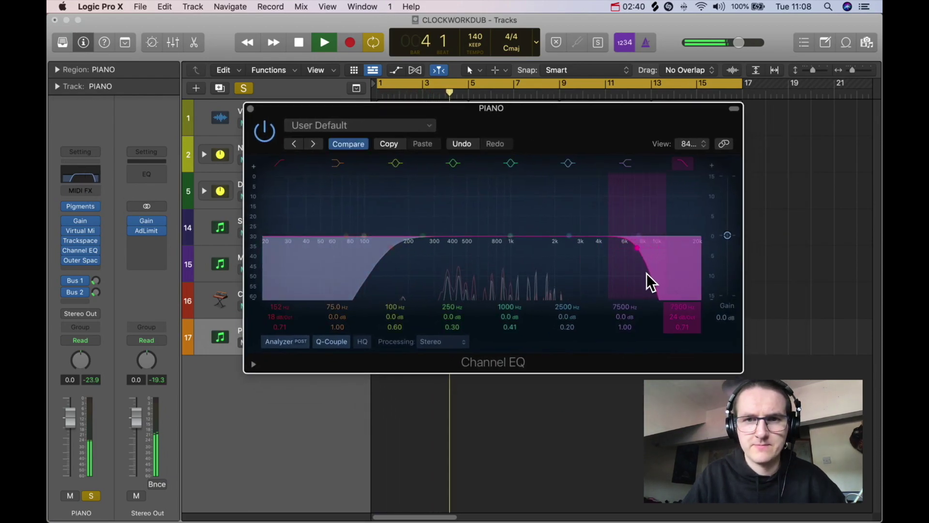
{"action": "left_click_drag", "start_coordinate": [253, 239], "coordinate": [259, 155]}
{"action": "key", "text": "space"}
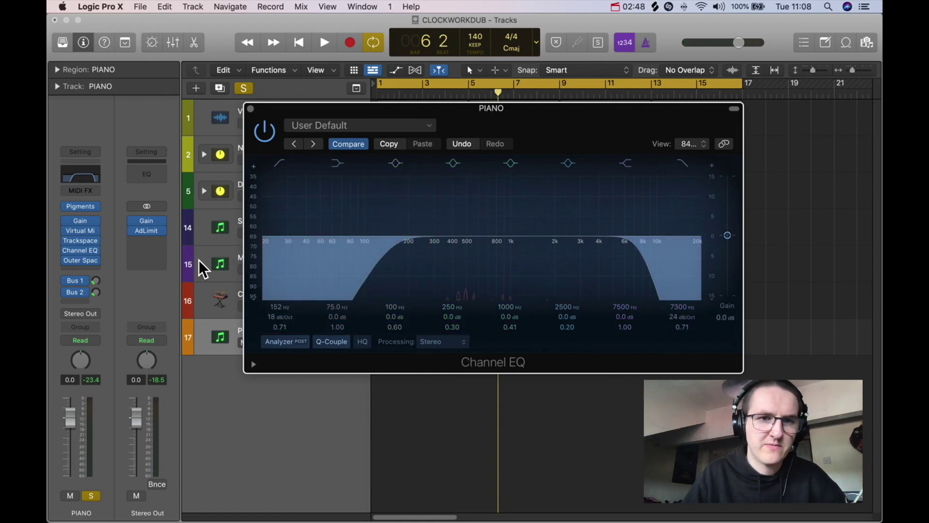
Close the piano's Channel EQ and take the PIANO track out of solo
{"action": "left_click_drag", "start_coordinate": [429, 109], "coordinate": [511, 147]}
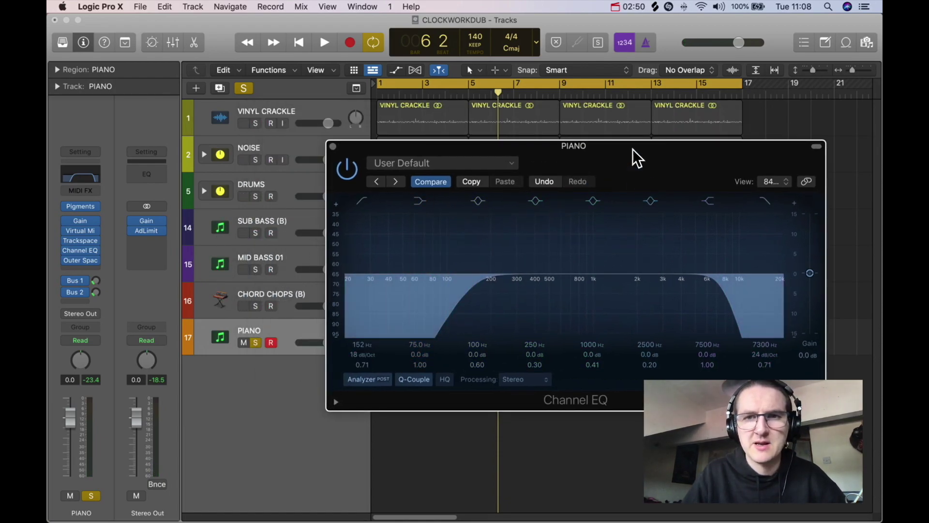
{"action": "left_click_drag", "start_coordinate": [633, 149], "coordinate": [615, 143]}
{"action": "left_click", "coordinate": [325, 144]}
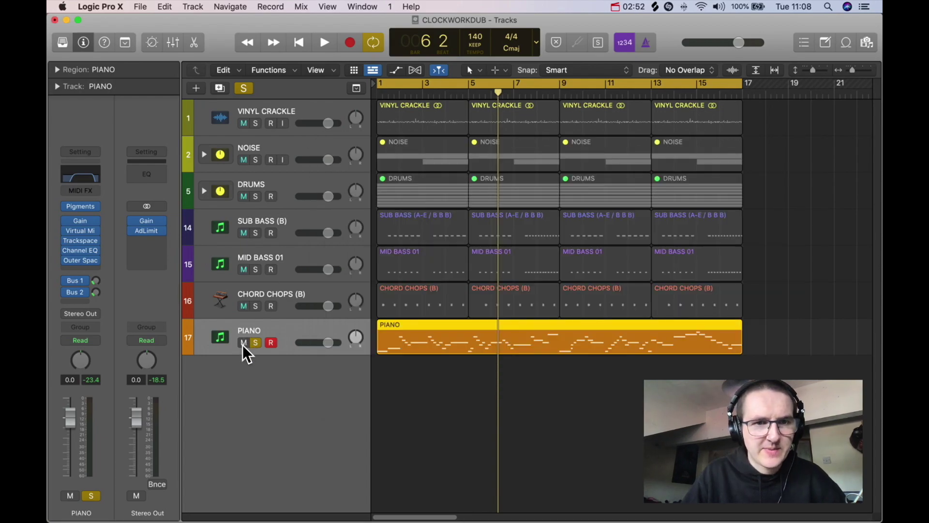
{"action": "key", "text": "s"}
Solo the KICK track inside the DRUMS stack and play it from the start of the project
{"action": "left_click", "coordinate": [204, 191]}
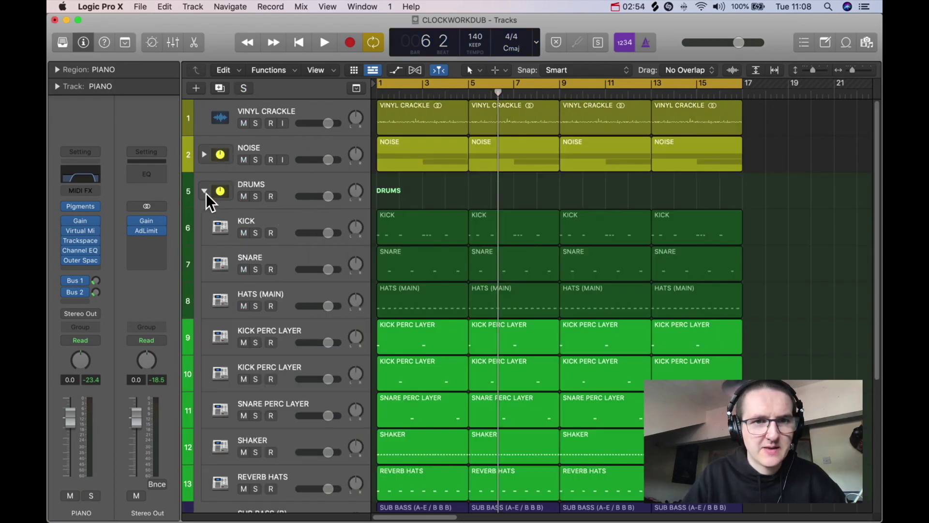
{"action": "left_click", "coordinate": [293, 218]}
{"action": "left_click", "coordinate": [256, 234]}
{"action": "key", "text": "Return"}
{"action": "key", "text": "space"}
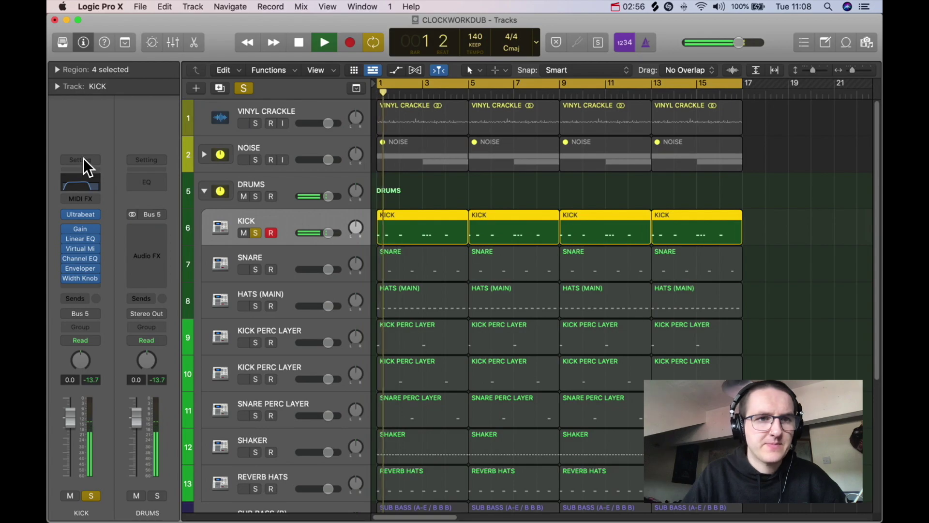
Examine the kick's frequency spectrum in its Linear Phase EQ during playback, shifting the analyzer's decibel scale up and down
{"action": "left_click", "coordinate": [79, 182]}
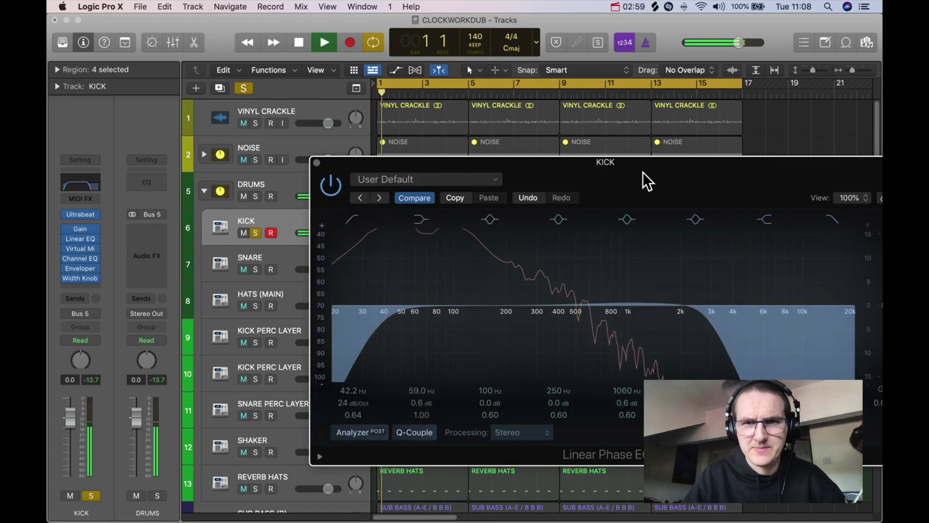
{"action": "left_click_drag", "start_coordinate": [641, 170], "coordinate": [566, 124]}
{"action": "left_click_drag", "start_coordinate": [246, 242], "coordinate": [243, 201]}
{"action": "key", "text": "space"}
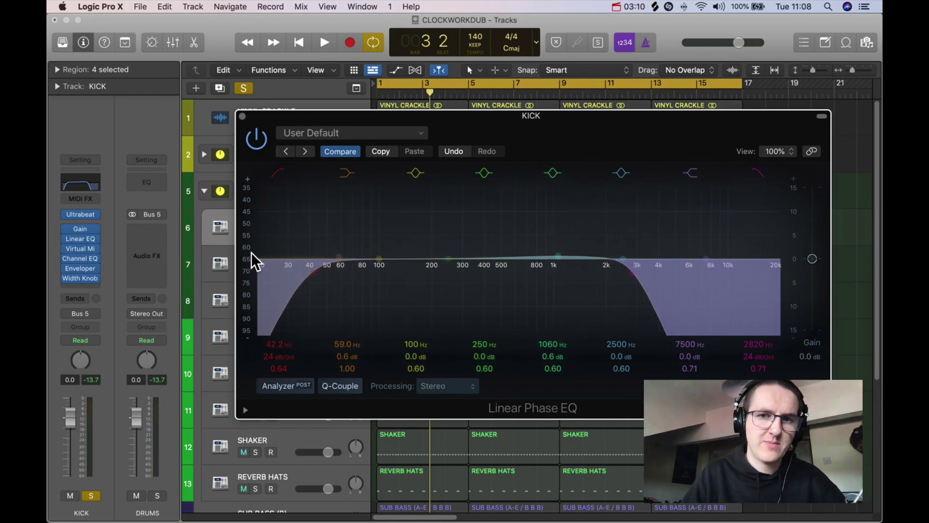
{"action": "left_click_drag", "start_coordinate": [244, 261], "coordinate": [246, 182]}
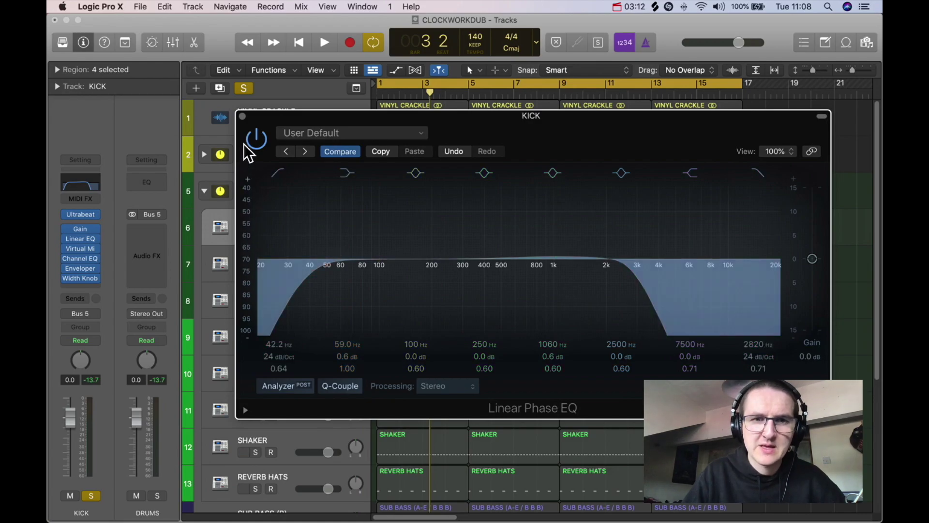
{"action": "key", "text": "space"}
{"action": "left_click_drag", "start_coordinate": [243, 254], "coordinate": [248, 217]}
{"action": "key", "text": "space"}
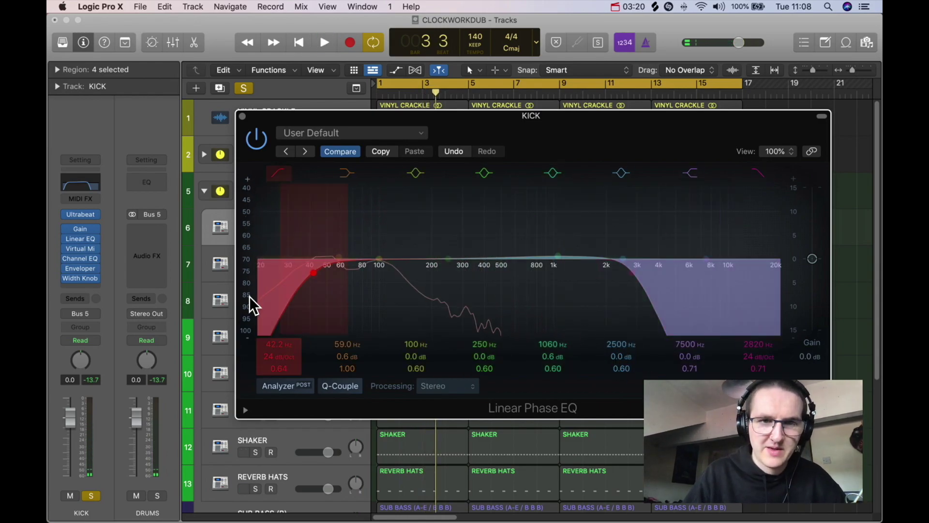
{"action": "left_click_drag", "start_coordinate": [244, 221], "coordinate": [246, 275]}
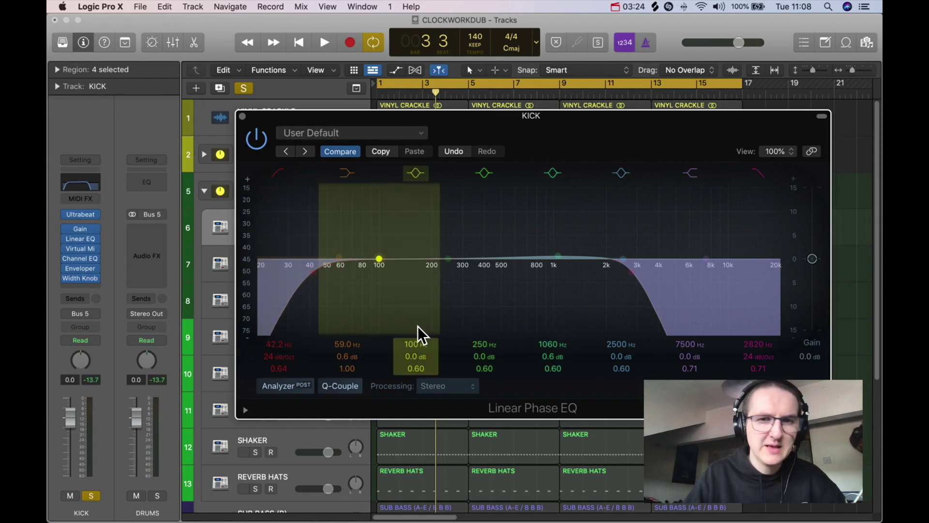
Close the kick's Linear Phase EQ, take KICK out of solo and collapse the DRUMS stack
{"action": "left_click_drag", "start_coordinate": [608, 118], "coordinate": [581, 107]}
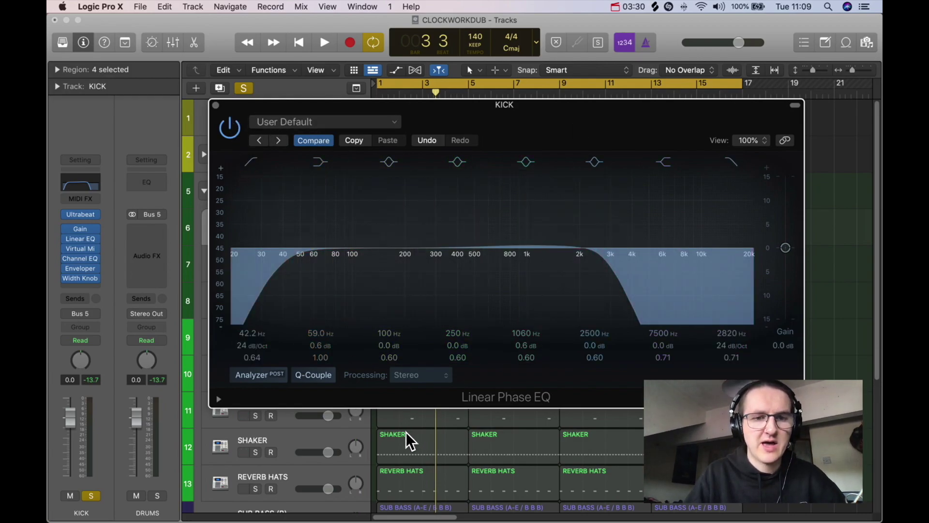
{"action": "left_click", "coordinate": [217, 105]}
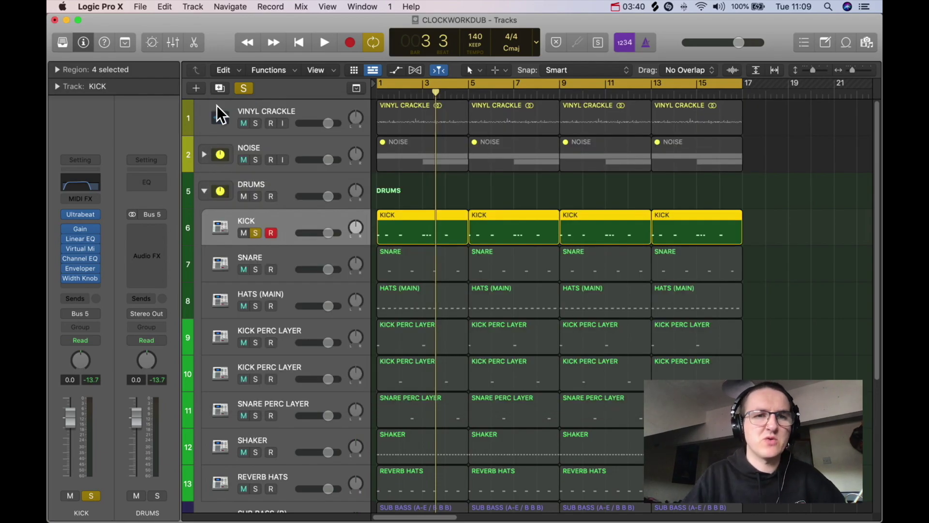
{"action": "left_click", "coordinate": [255, 233]}
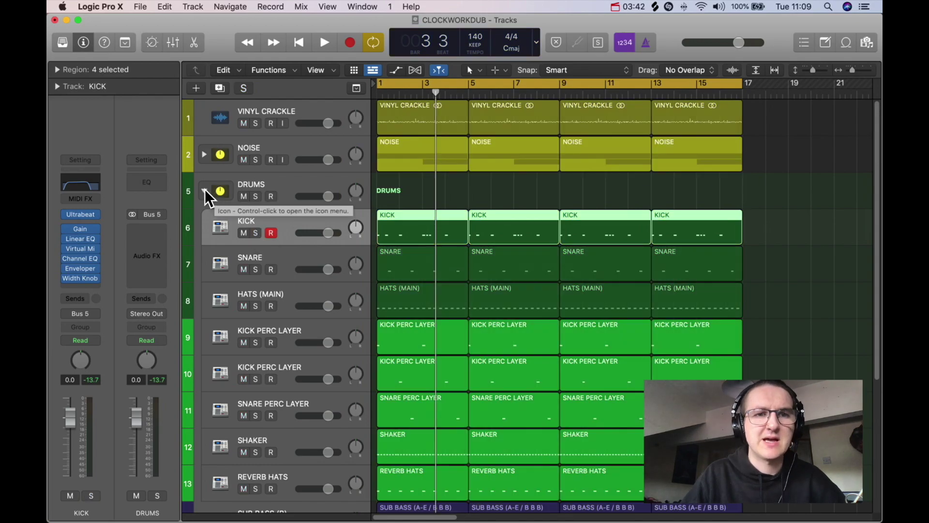
{"action": "left_click", "coordinate": [204, 191]}
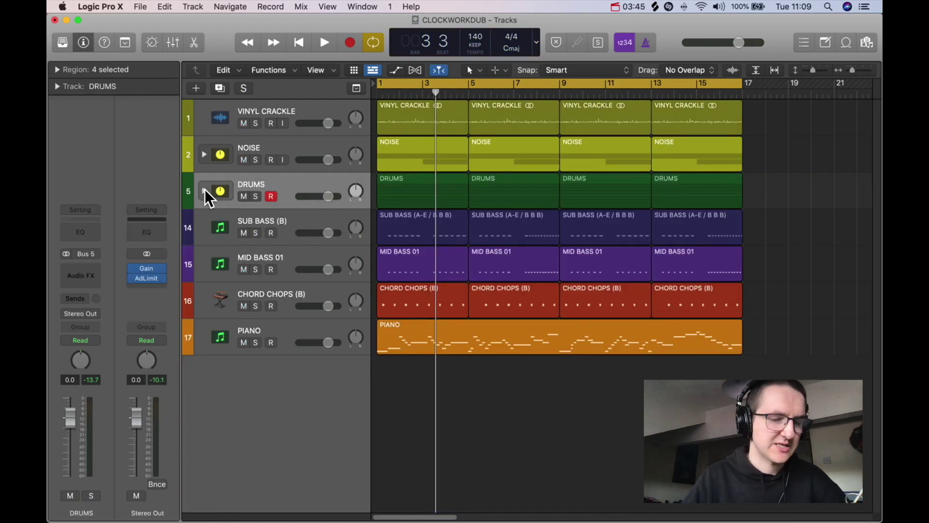
Compare the DRUMS and SUB BASS (B) tracks, leaving SUB BASS (B) selected
{"action": "left_click", "coordinate": [305, 219]}
{"action": "left_click", "coordinate": [287, 184]}
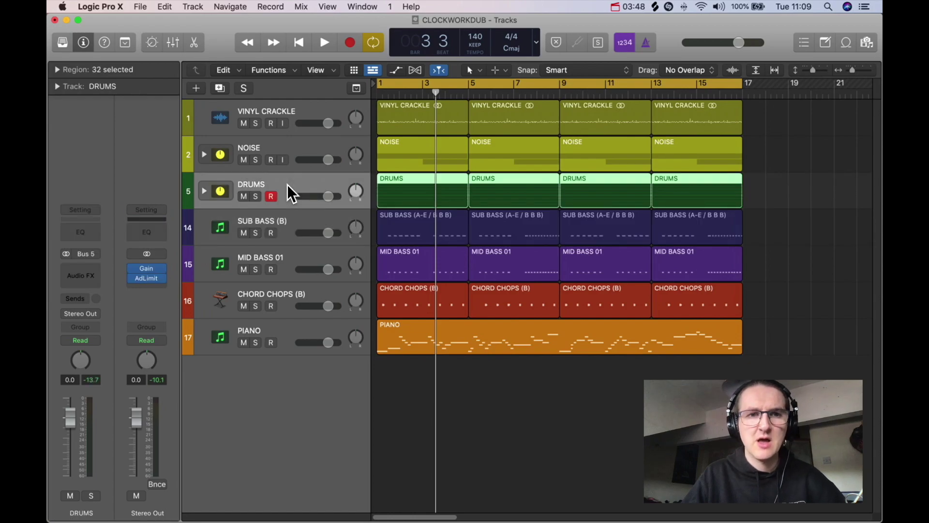
{"action": "left_click", "coordinate": [300, 220]}
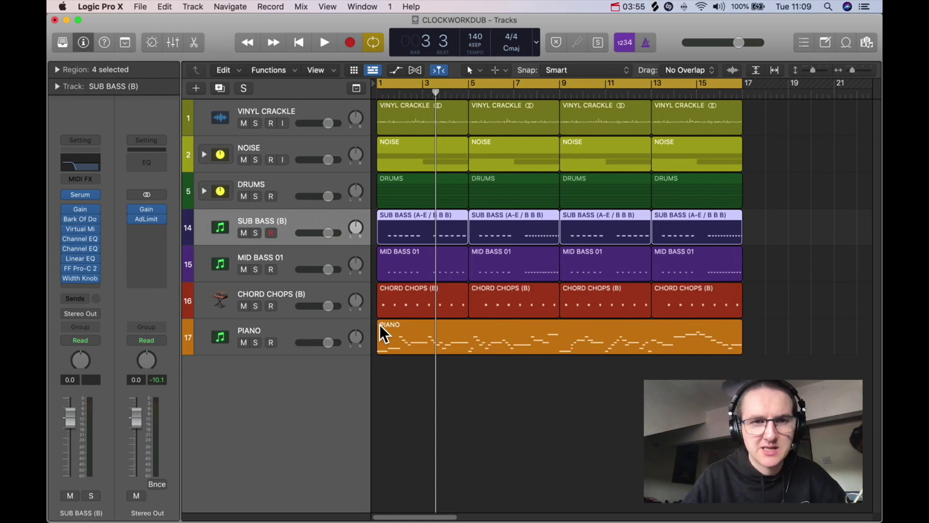
Reopen the Linear Phase EQ of KICK inside the DRUMS stack to review its low cut, then close it and collapse the stack
{"action": "left_click", "coordinate": [204, 191]}
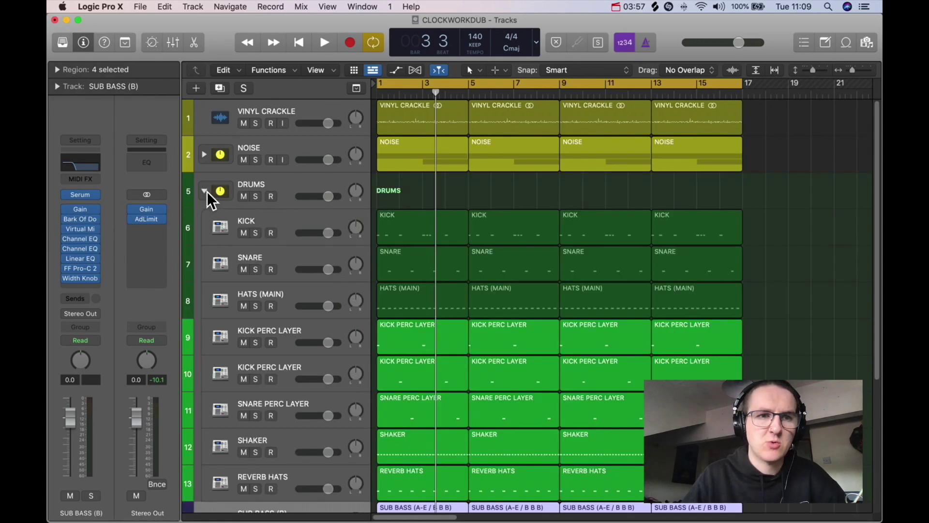
{"action": "left_click", "coordinate": [286, 221]}
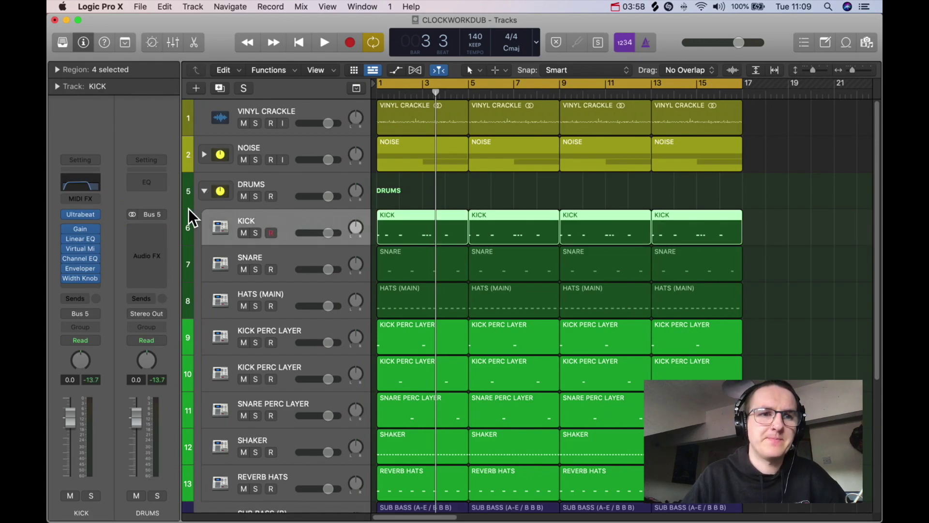
{"action": "left_click", "coordinate": [86, 188]}
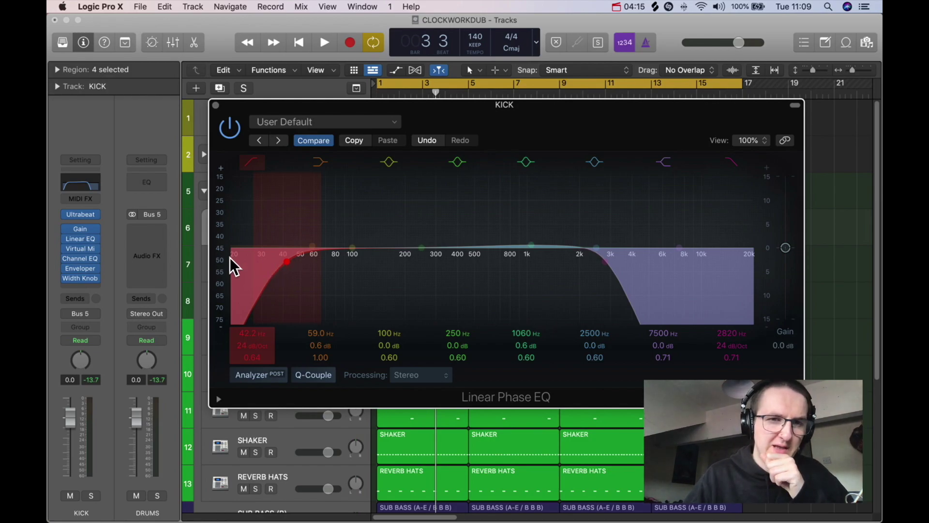
{"action": "left_click", "coordinate": [216, 105]}
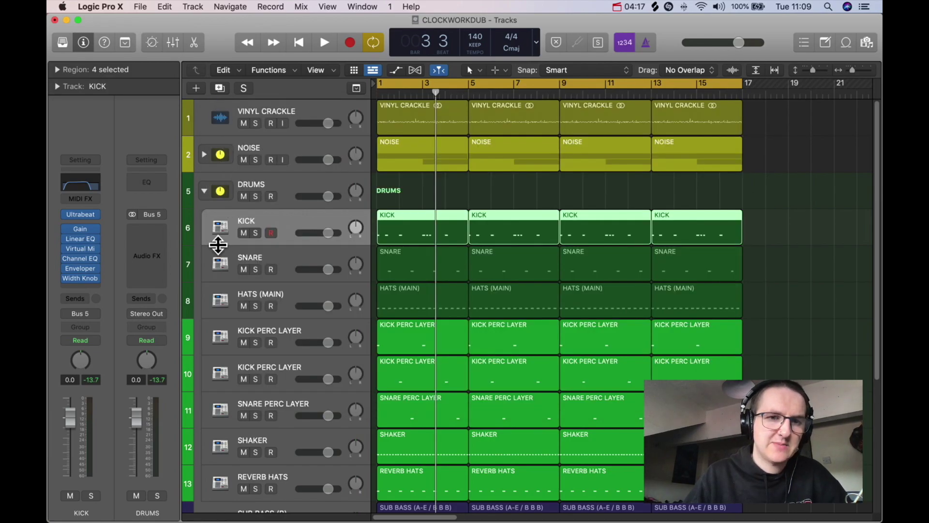
{"action": "left_click", "coordinate": [204, 191]}
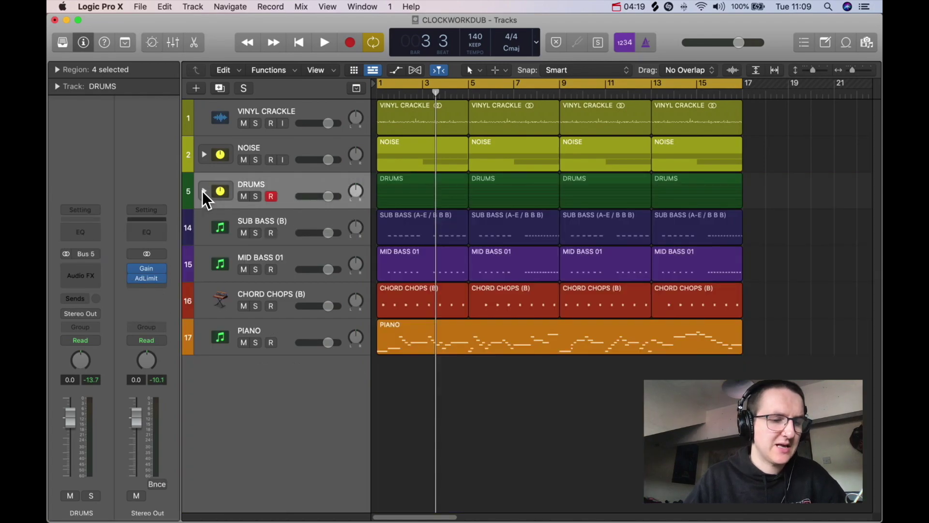
{"action": "left_click", "coordinate": [204, 191]}
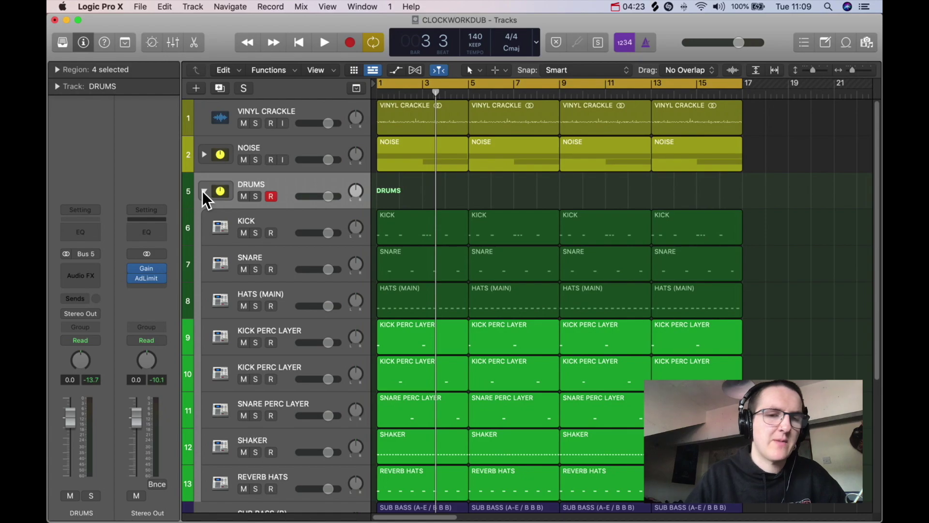
{"action": "left_click", "coordinate": [204, 192]}
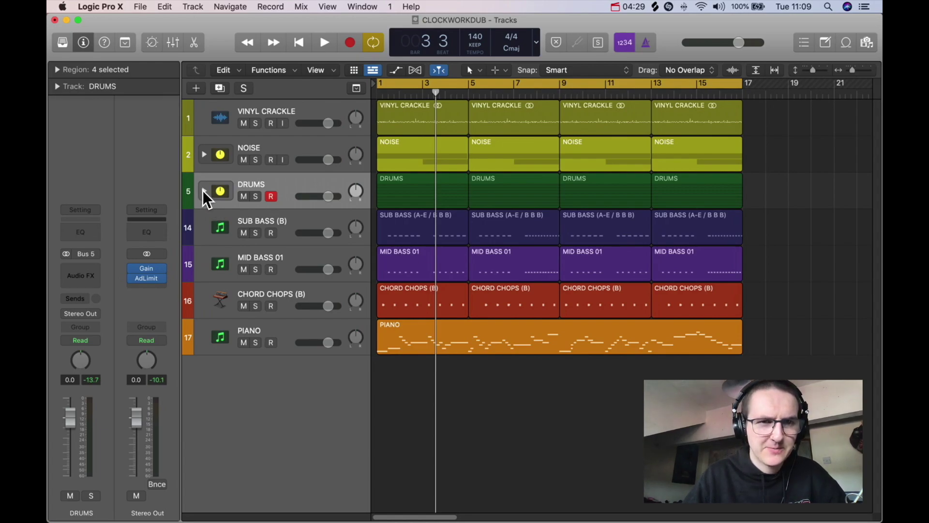
Review the low cut in the Linear Phase EQ on SUB BASS (B), close the plug-in and deselect the regions
{"action": "left_click", "coordinate": [320, 217]}
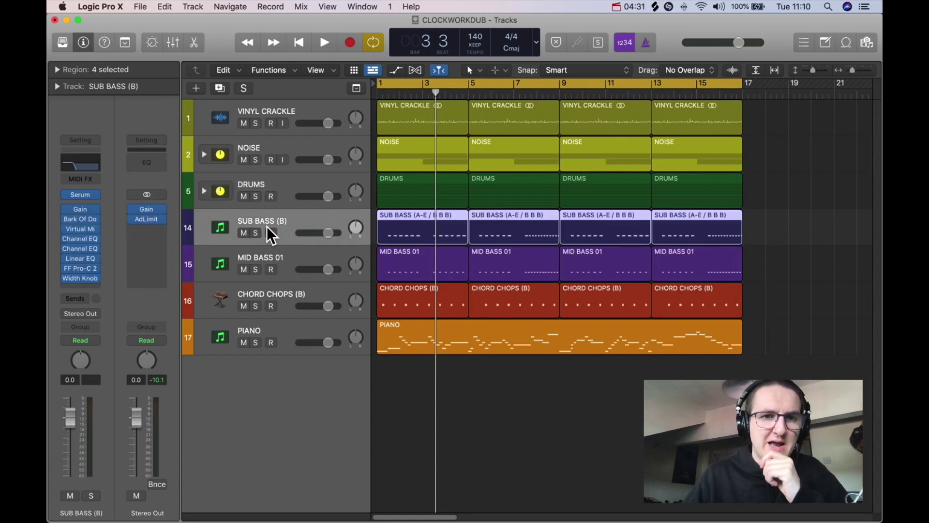
{"action": "left_click", "coordinate": [80, 258]}
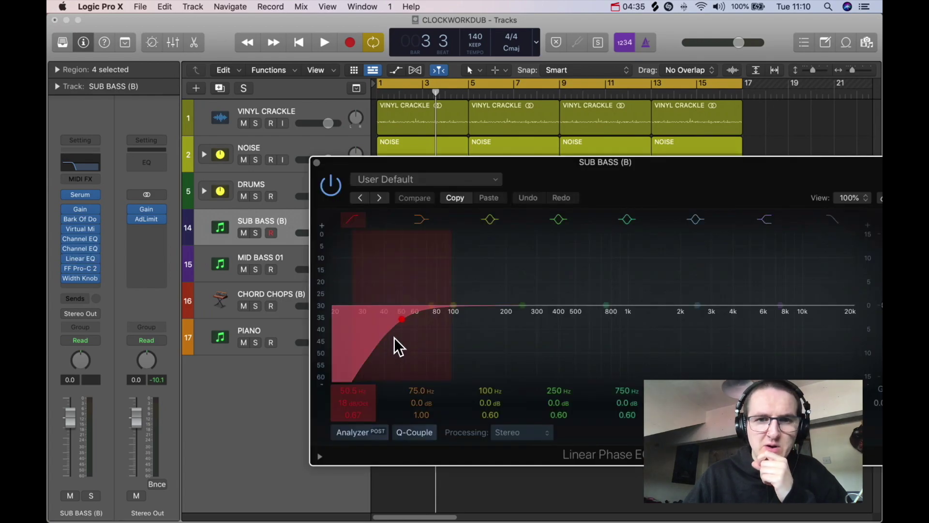
{"action": "left_click", "coordinate": [316, 163]}
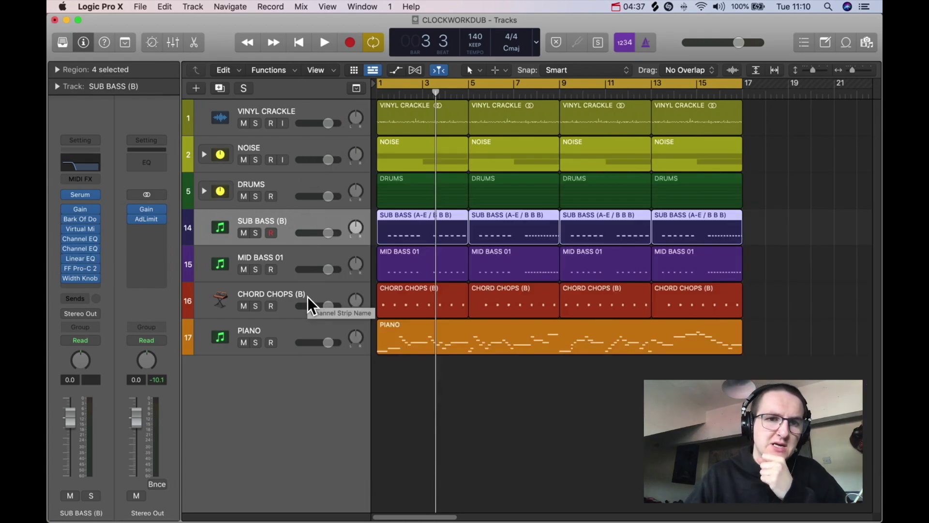
{"action": "left_click", "coordinate": [571, 413]}
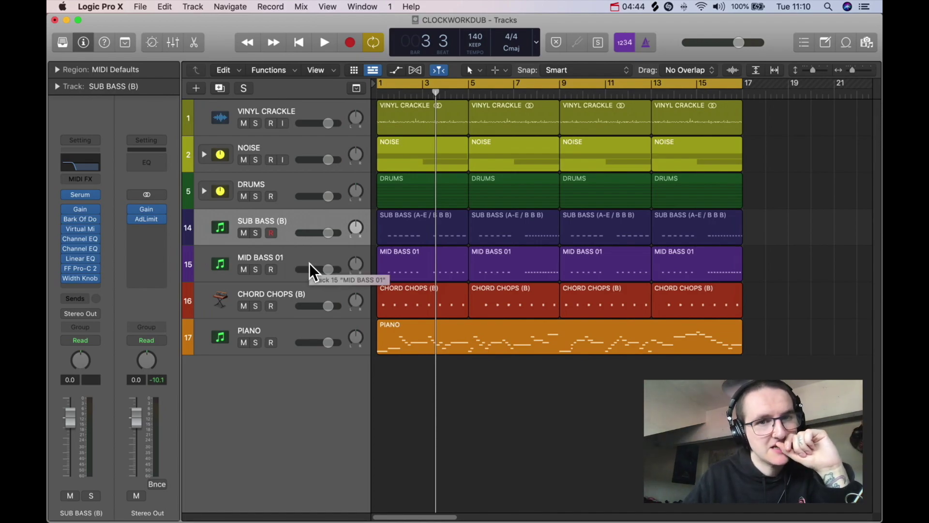
Go past MID BASS 01 to the CHORD CHOPS (B) track, solo it and start playback
{"action": "left_click", "coordinate": [300, 252]}
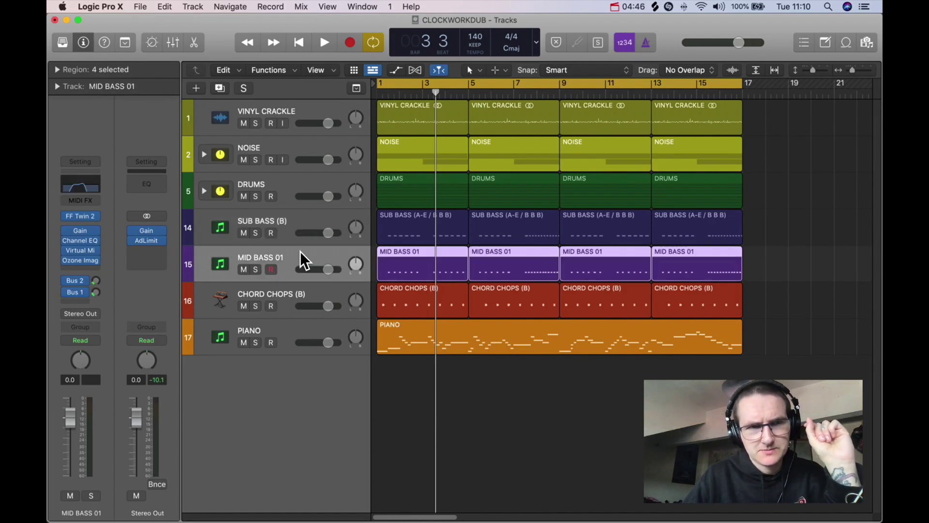
{"action": "left_click", "coordinate": [329, 283]}
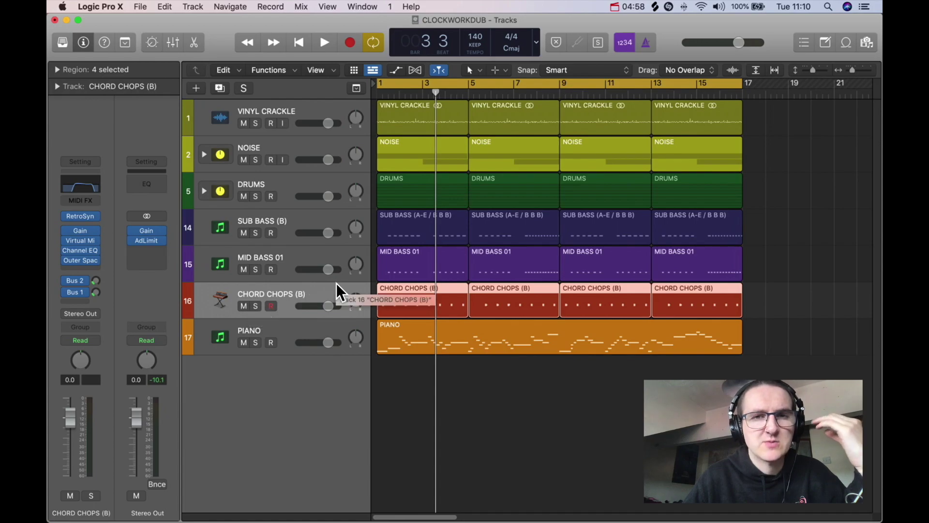
{"action": "left_click", "coordinate": [255, 306]}
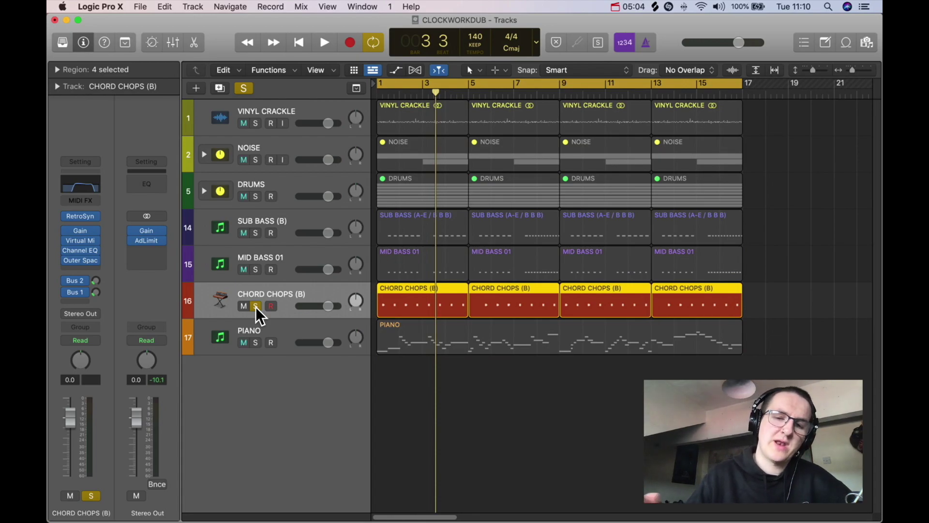
{"action": "key", "text": "space"}
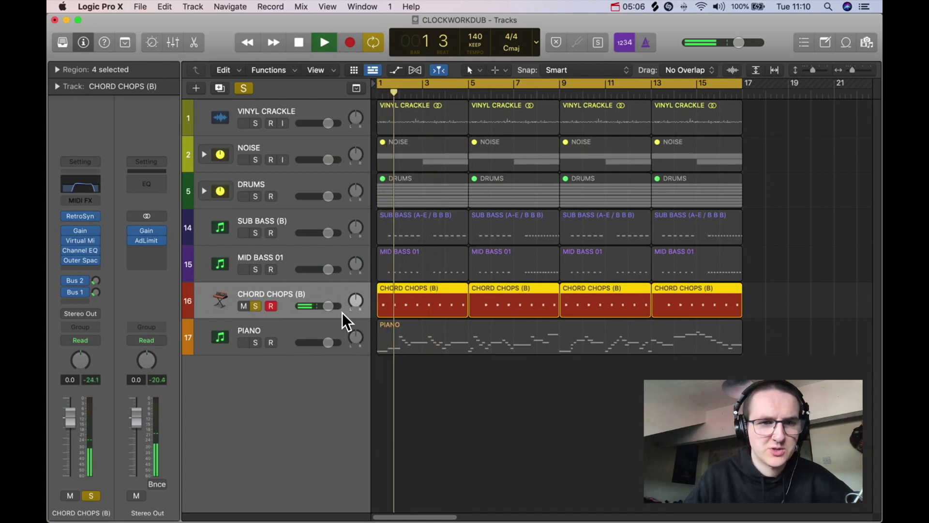
In the CHORD CHOPS (B) Channel EQ, set the low cut to 185 Hz and the high cut to 6700 Hz after trying 16100 Hz
{"action": "left_click", "coordinate": [81, 186]}
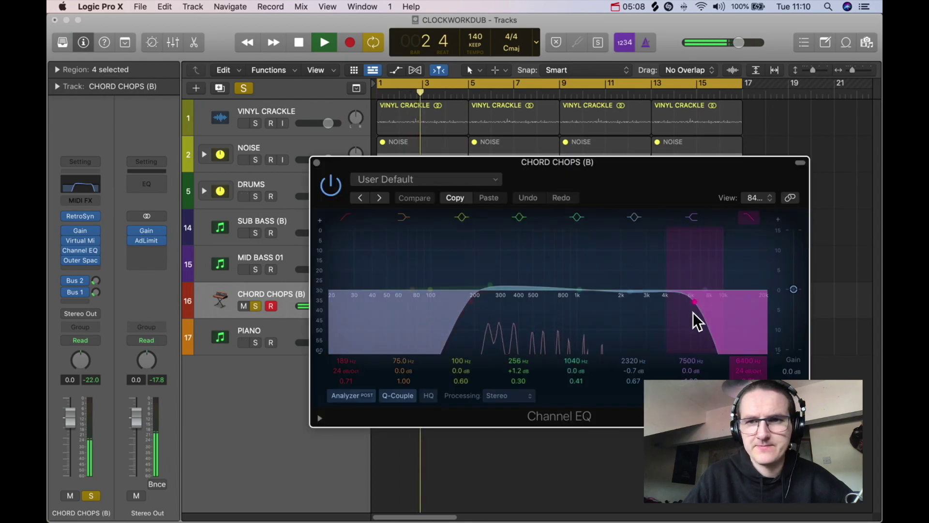
{"action": "left_click_drag", "start_coordinate": [732, 317], "coordinate": [752, 320]}
{"action": "mouse_move", "coordinate": [481, 329]}
{"action": "left_mouse_down"}
{"action": "mouse_move", "coordinate": [387, 326]}
{"action": "mouse_move", "coordinate": [481, 335]}
{"action": "left_mouse_up"}
{"action": "key", "text": "space"}
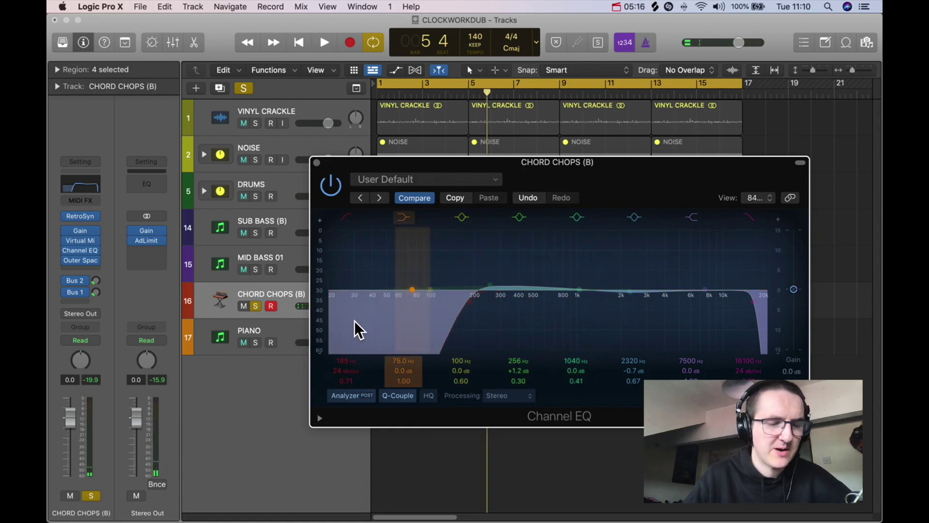
{"action": "left_click_drag", "start_coordinate": [737, 328], "coordinate": [704, 334]}
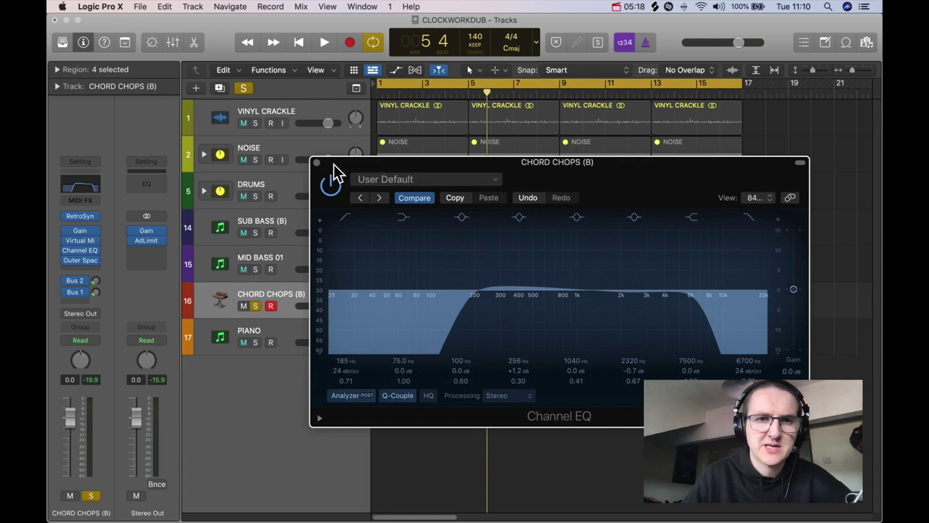
{"action": "left_click", "coordinate": [317, 163]}
Solo PIANO alongside CHORD CHOPS (B), play the two tracks together and stop playback
{"action": "left_click", "coordinate": [289, 332]}
{"action": "left_click", "coordinate": [254, 344]}
{"action": "key", "text": "space"}
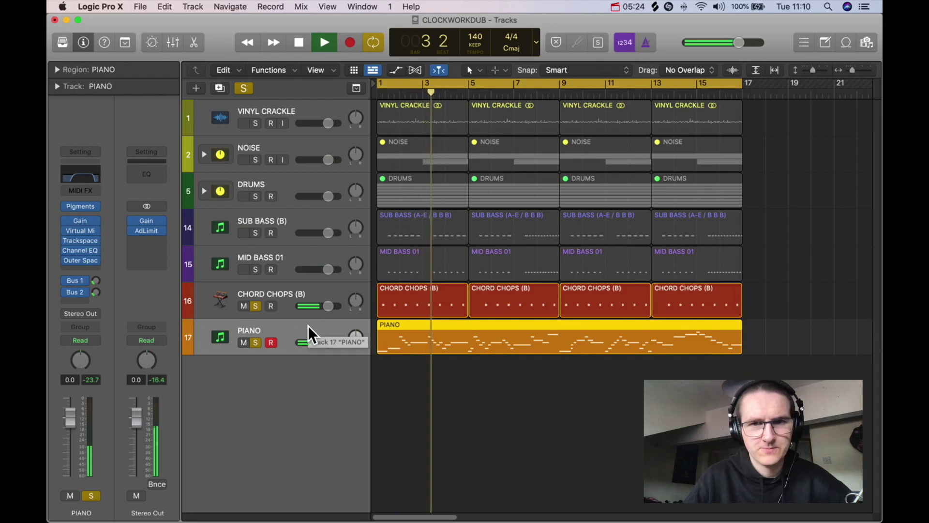
{"action": "key", "text": "space"}
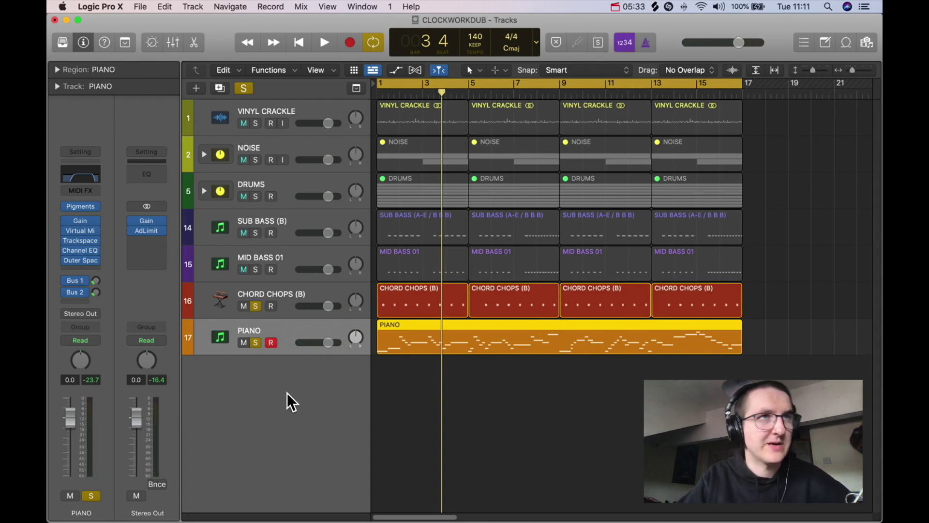
Lower the high cut of the CHORD CHOPS (B) Channel EQ to 2440 Hz and close the EQ, selecting PIANO
{"action": "left_click", "coordinate": [285, 291]}
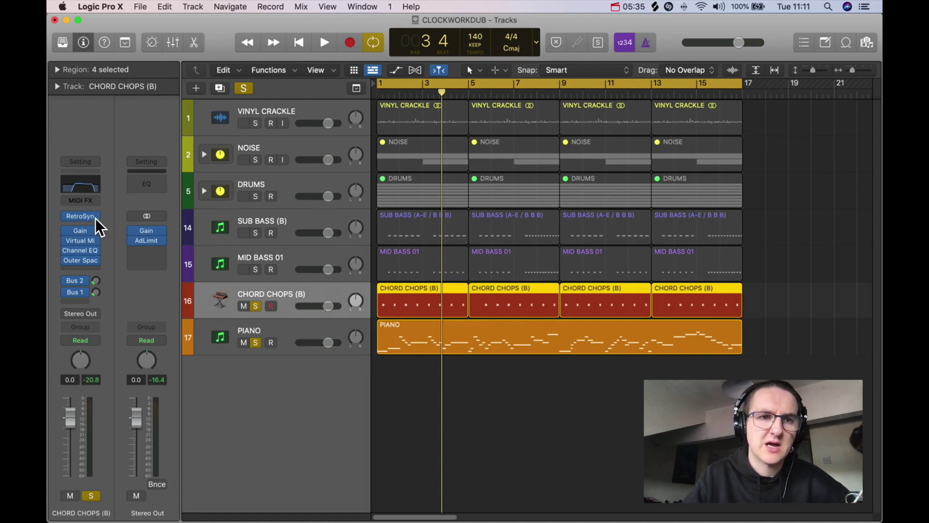
{"action": "left_click", "coordinate": [89, 186]}
{"action": "left_click_drag", "start_coordinate": [688, 302], "coordinate": [629, 322]}
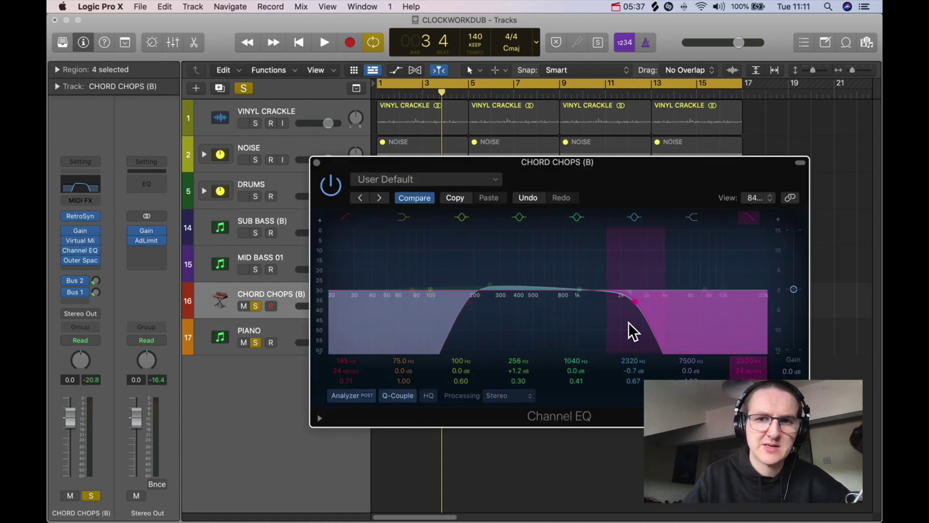
{"action": "left_click", "coordinate": [283, 331]}
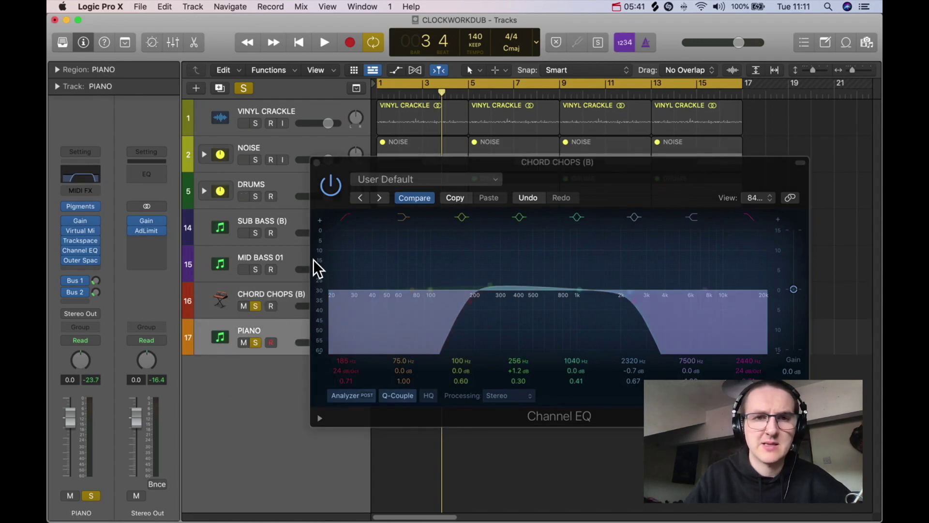
{"action": "left_click", "coordinate": [317, 163]}
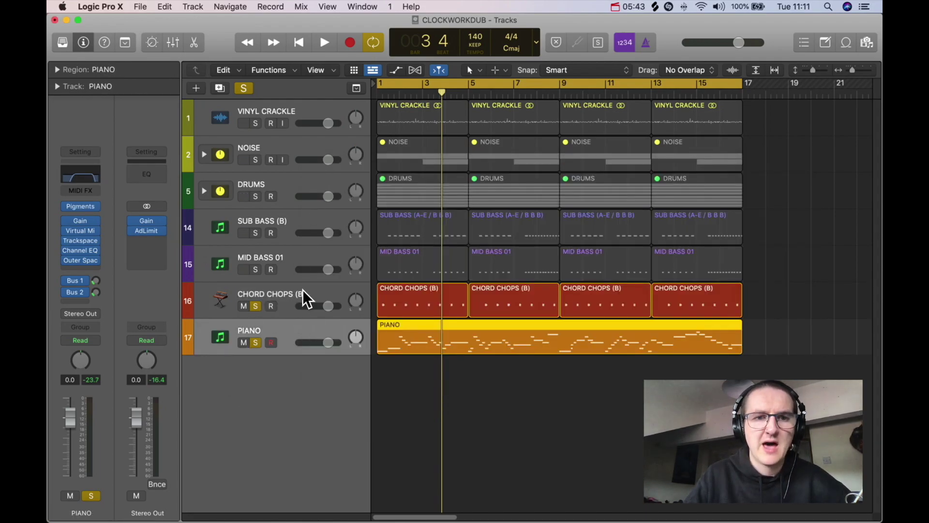
Compare the CHORD CHOPS (B) and PIANO channel strips, leaving PIANO selected
{"action": "left_click", "coordinate": [271, 305]}
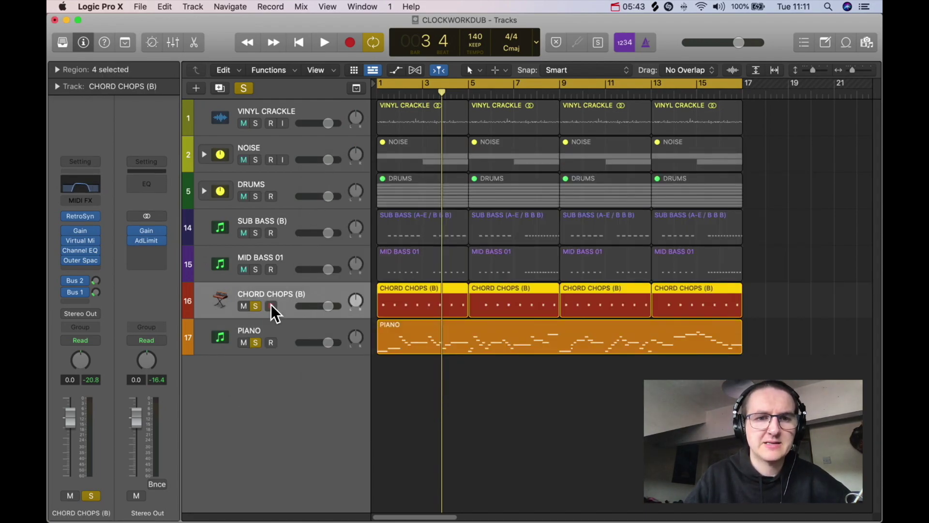
{"action": "left_click", "coordinate": [297, 331]}
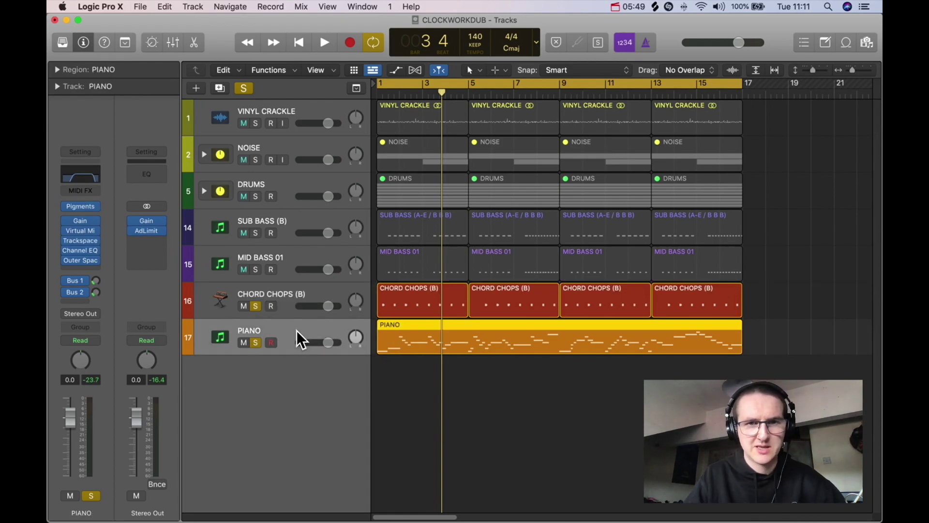
{"action": "left_click", "coordinate": [282, 294]}
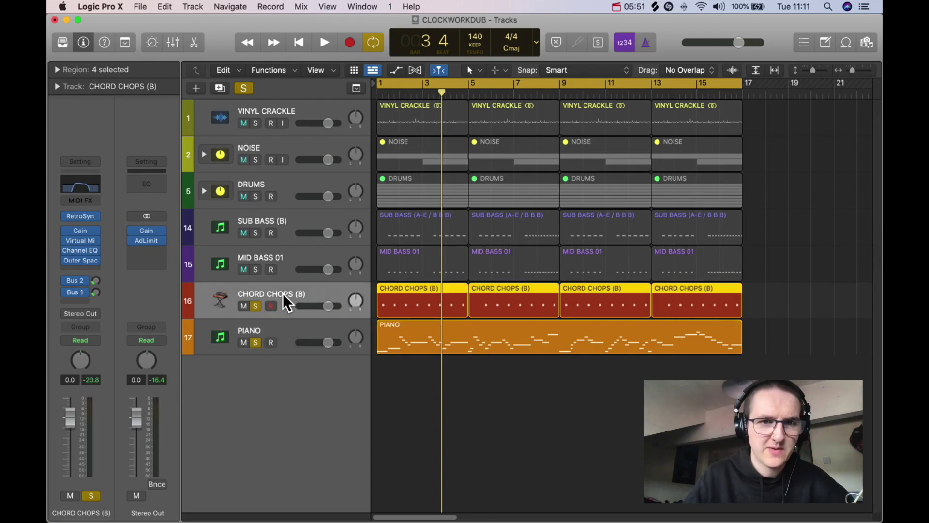
{"action": "left_click", "coordinate": [290, 322]}
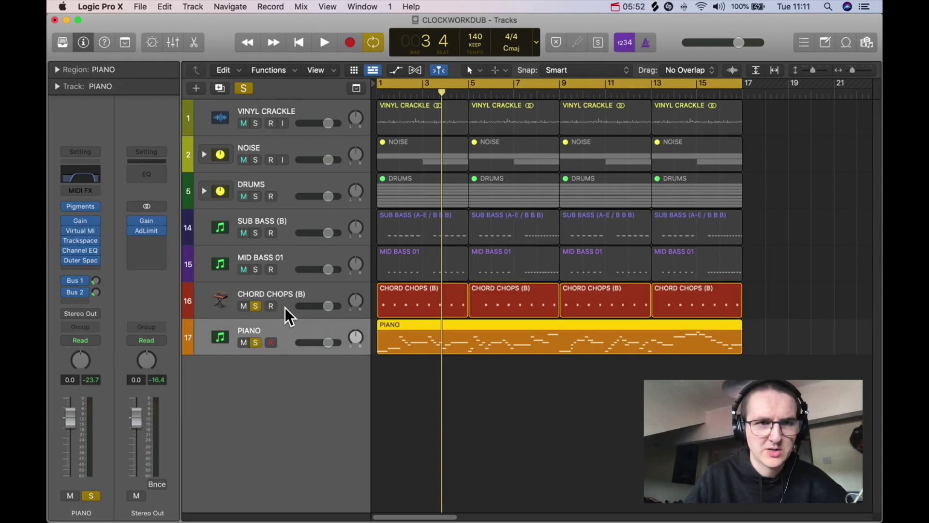
Open Trackspacer on the PIANO track and set its side chain source to CHORD CHOPS (B)
{"action": "left_click", "coordinate": [80, 240]}
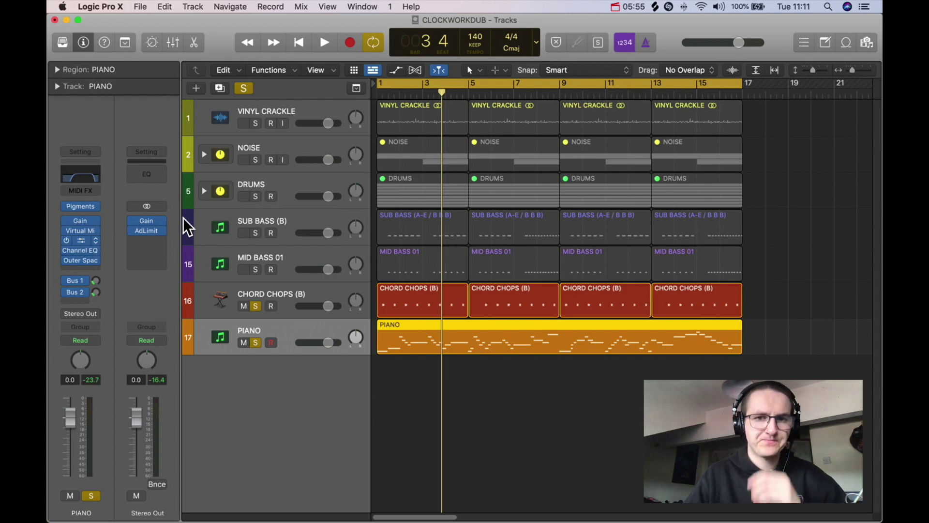
{"action": "left_click_drag", "start_coordinate": [544, 167], "coordinate": [488, 70]}
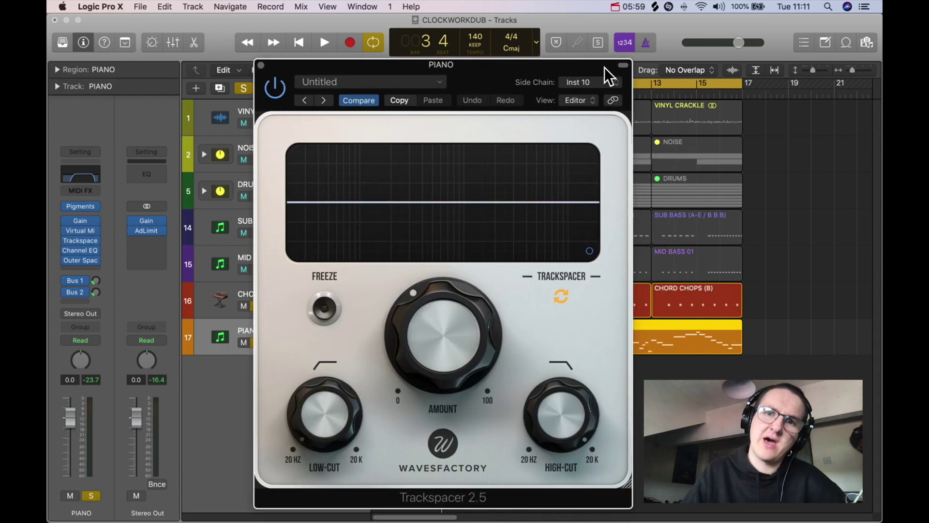
{"action": "left_click", "coordinate": [598, 82]}
{"action": "left_click", "coordinate": [598, 138]}
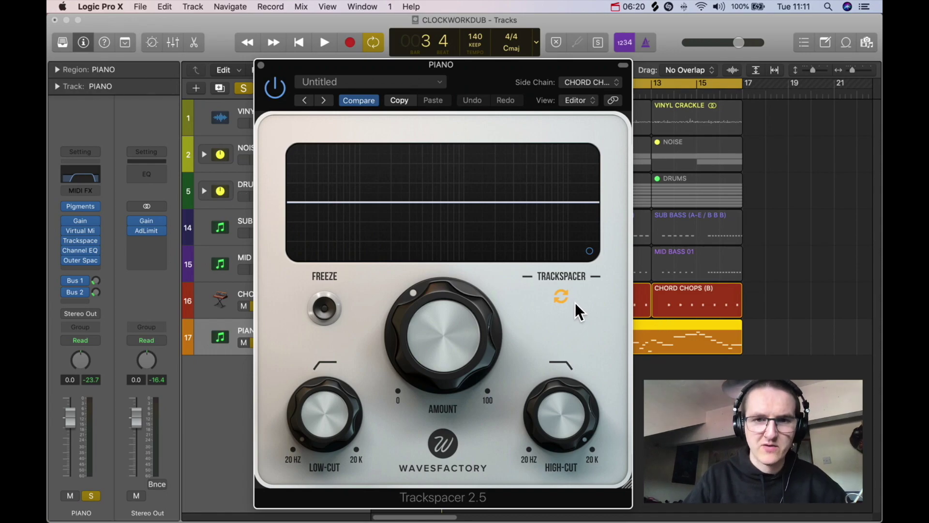
Play the soloed tracks to watch Trackspacer react to the chords, then stop playback and close the plug-in
{"action": "key", "text": "space"}
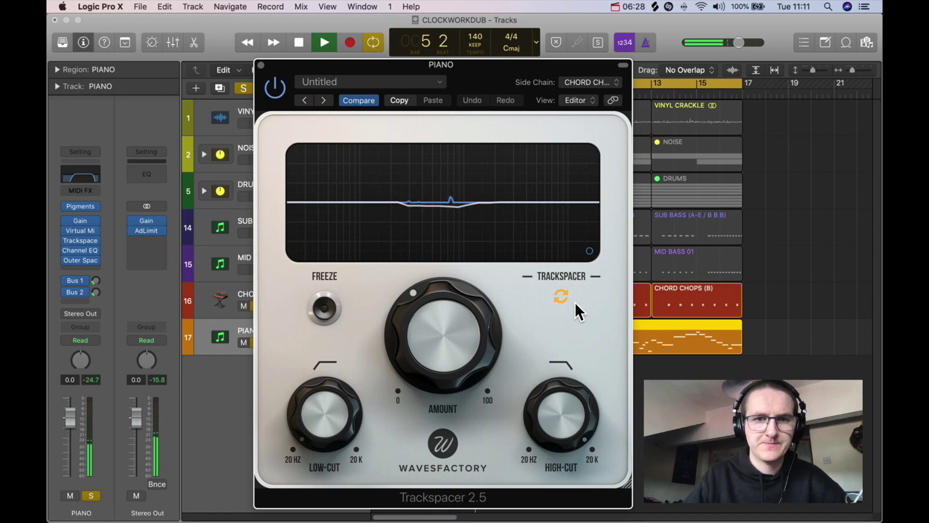
{"action": "key", "text": "space"}
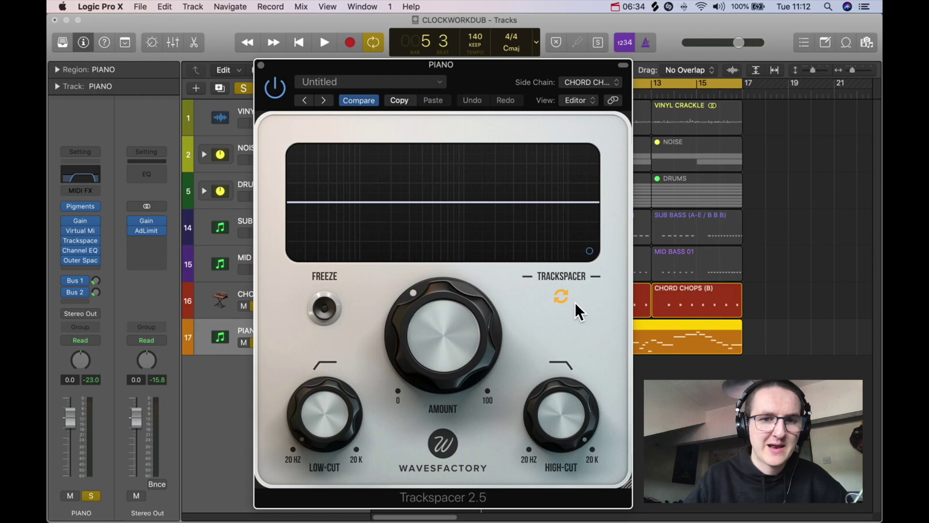
{"action": "left_click", "coordinate": [260, 65]}
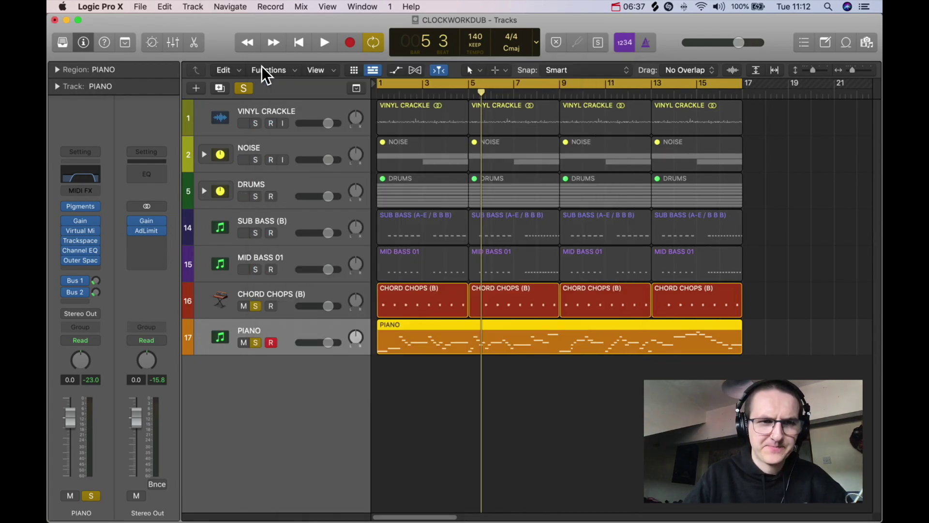
Insert a stereo FF Pro-Q 3 on the PIANO track and set its side chain source to CHORD CHOPS (B) (Inst 10)
{"action": "left_click", "coordinate": [83, 266]}
{"action": "mouse_move", "coordinate": [95, 383]}
{"action": "mouse_move", "coordinate": [193, 402]}
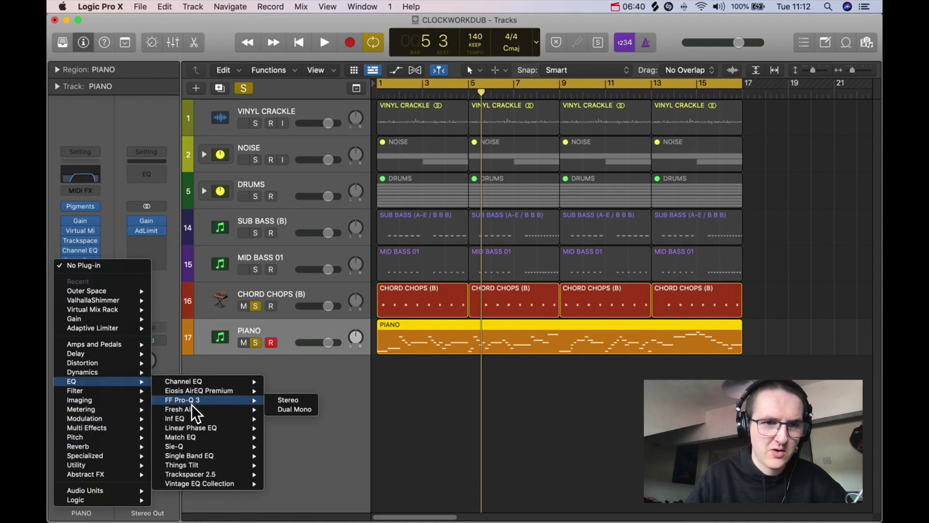
{"action": "left_click", "coordinate": [291, 401]}
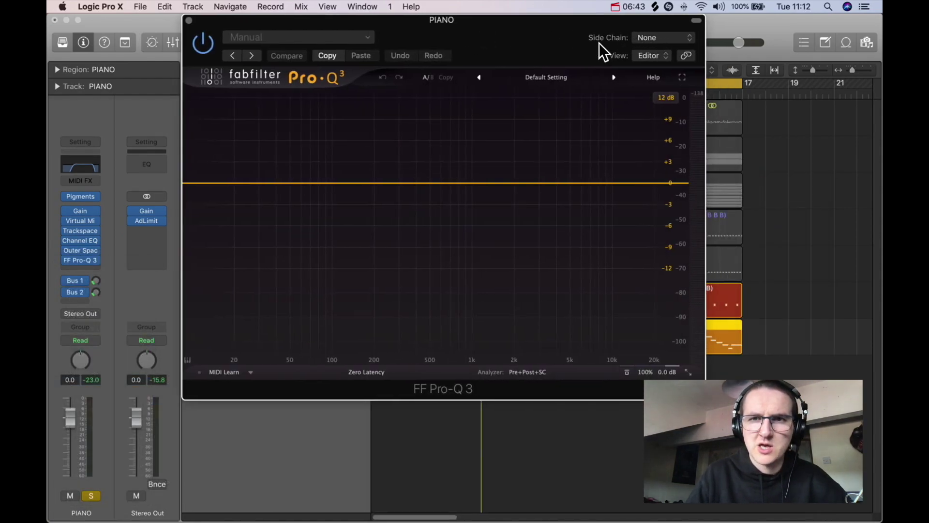
{"action": "left_click", "coordinate": [646, 40]}
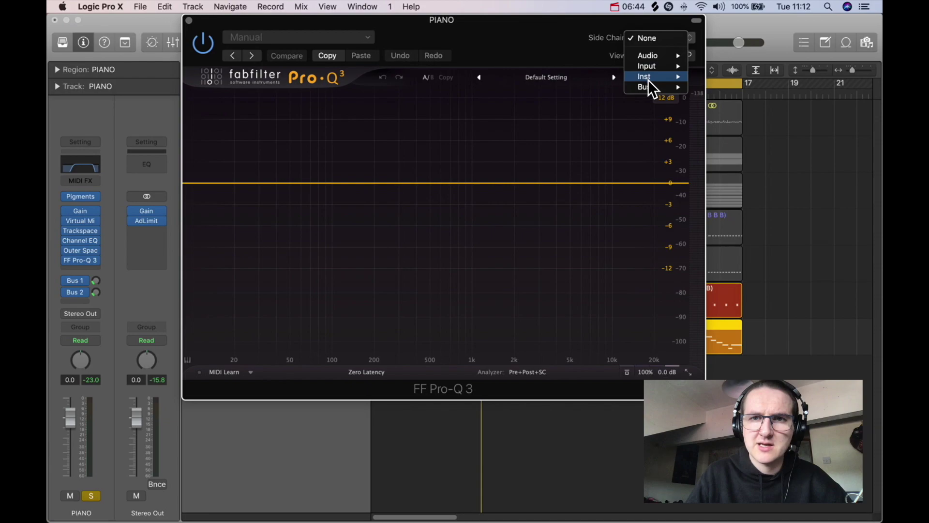
{"action": "mouse_move", "coordinate": [649, 80]}
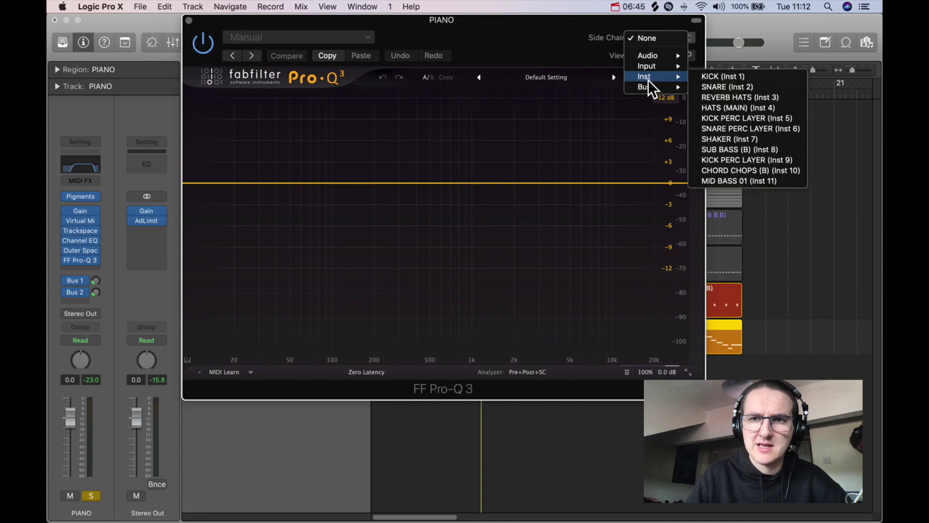
{"action": "left_click", "coordinate": [728, 171]}
Play the soloed tracks in short passes to examine where the piano and chord spectra overlap in Pro-Q 3, then stop playback
{"action": "left_click_drag", "start_coordinate": [515, 37], "coordinate": [561, 77]}
{"action": "key", "text": "space"}
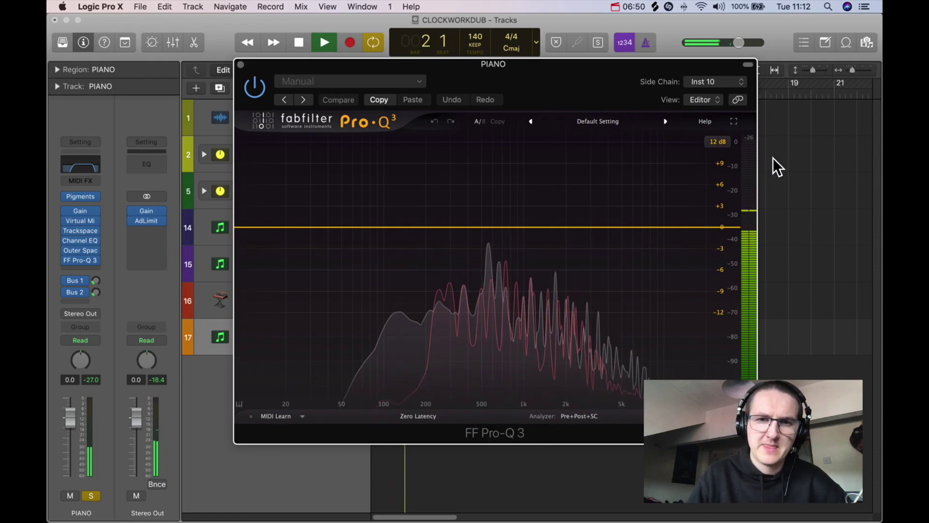
{"action": "key", "text": "space"}
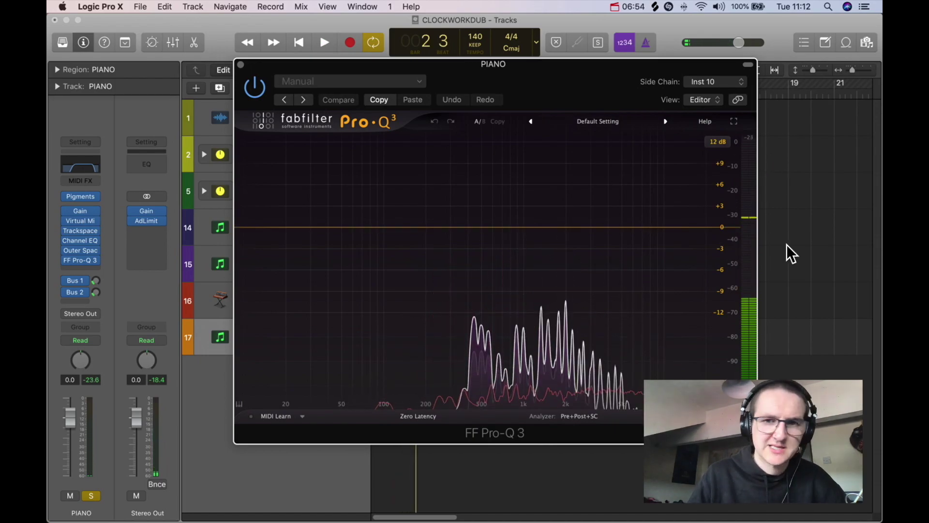
{"action": "key", "text": "space"}
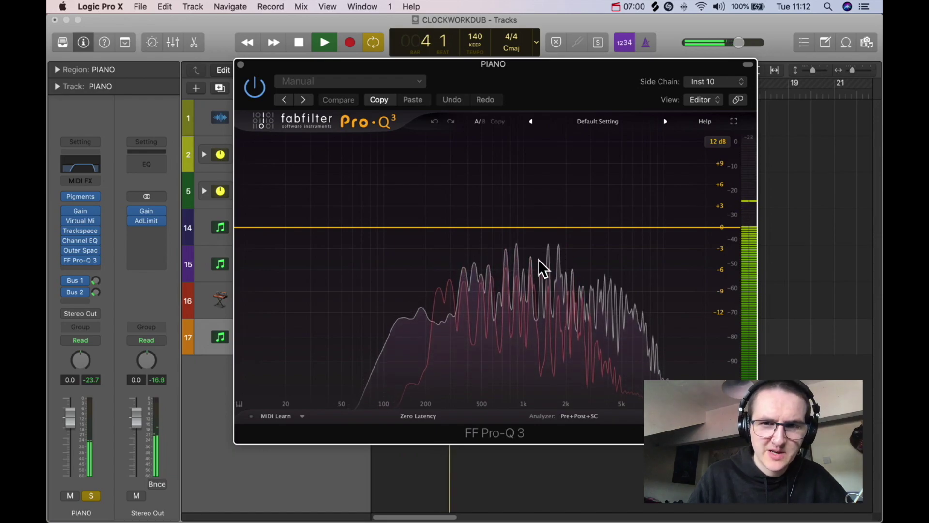
{"action": "key", "text": "space"}
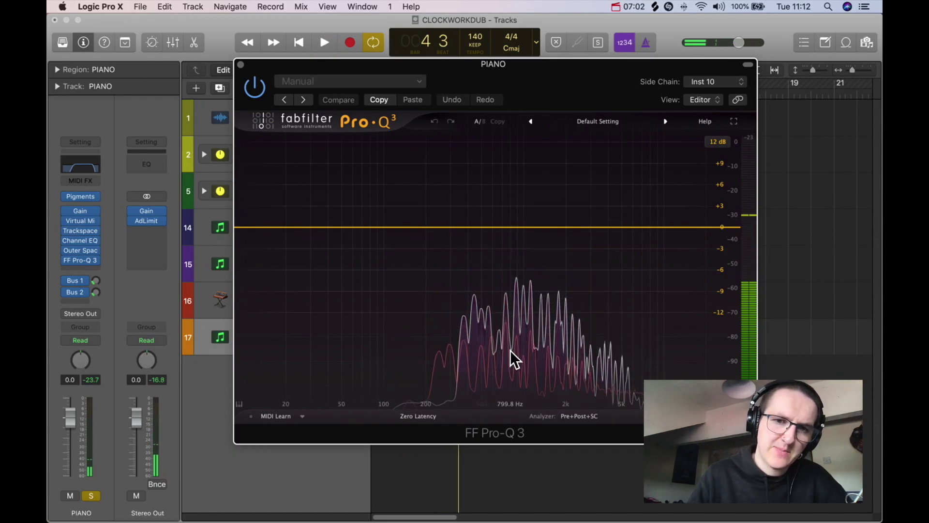
Try a narrow bell cut of about -3.84 dB at 786 Hz with Q 7.625 during playback, then flatten it and close Pro-Q 3
{"action": "scroll", "coordinate": [509, 246], "scroll_direction": "up", "scroll_amount": 10}
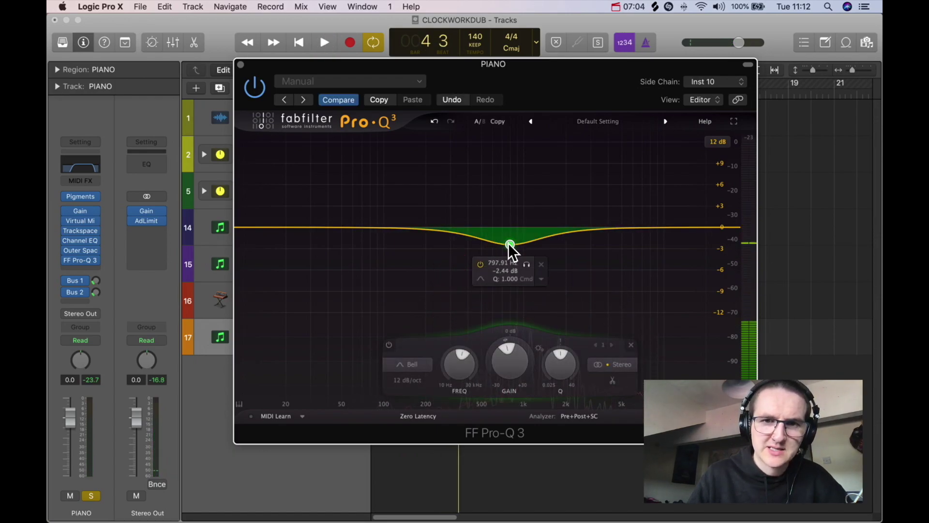
{"action": "key", "text": "space"}
{"action": "left_click_drag", "start_coordinate": [509, 246], "coordinate": [508, 252]}
{"action": "scroll", "coordinate": [507, 252], "scroll_direction": "up", "scroll_amount": 3}
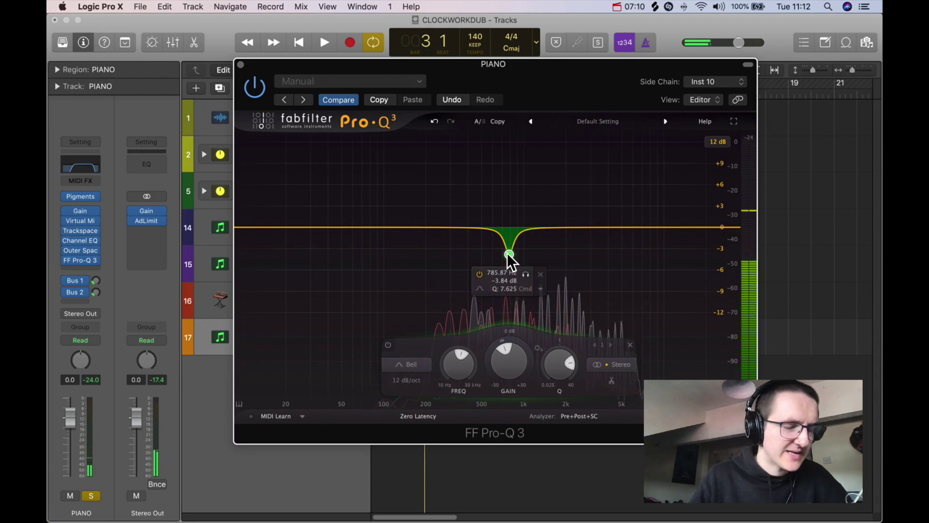
{"action": "left_click_drag", "start_coordinate": [507, 253], "coordinate": [506, 226]}
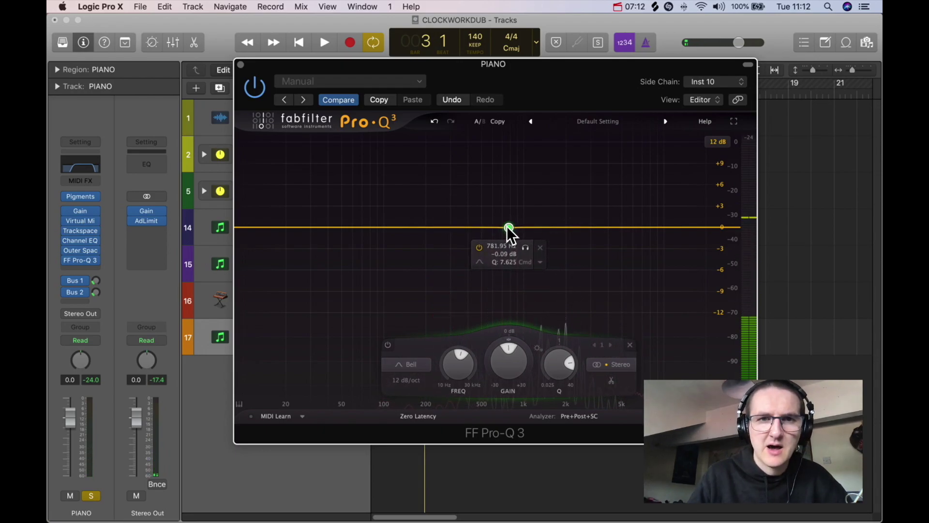
{"action": "left_click", "coordinate": [240, 64]}
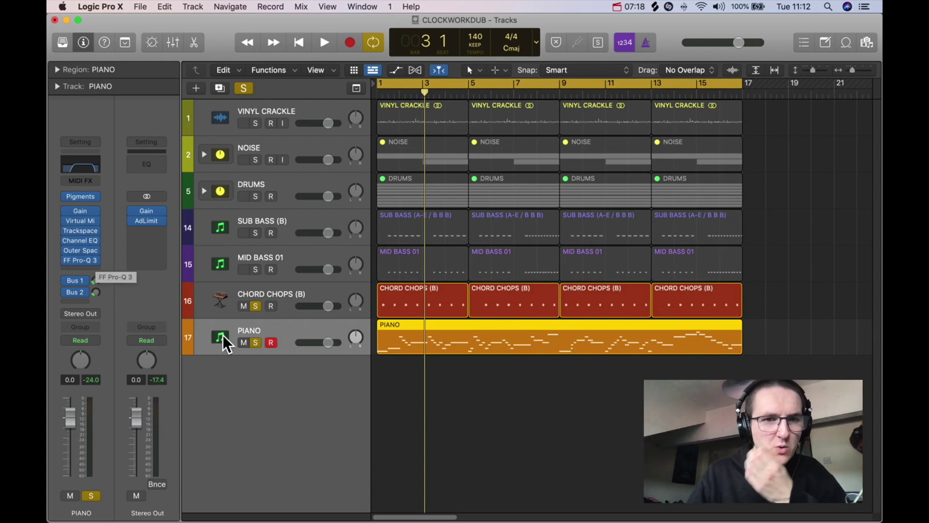
Compare the CHORD CHOPS (B) and PIANO channel strips by switching between the two tracks
{"action": "left_click", "coordinate": [289, 293]}
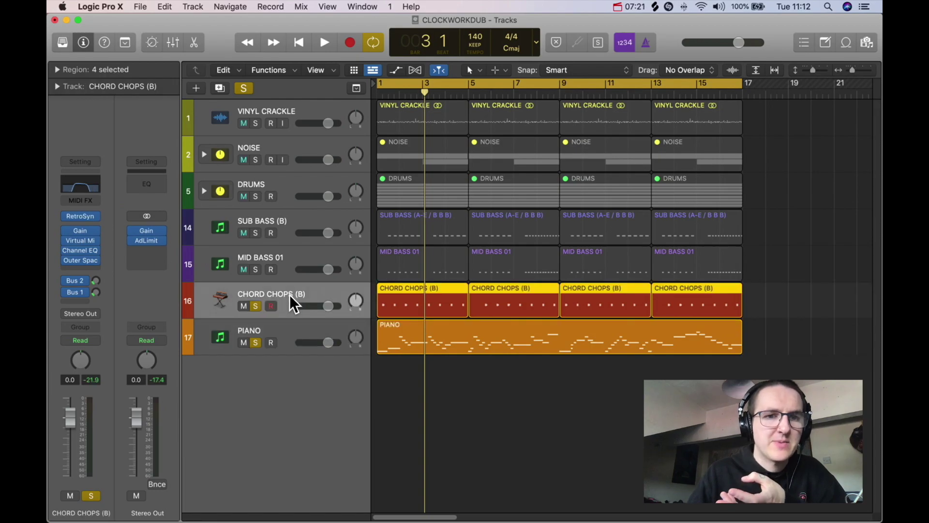
{"action": "left_click", "coordinate": [287, 329]}
{"action": "left_click", "coordinate": [283, 292]}
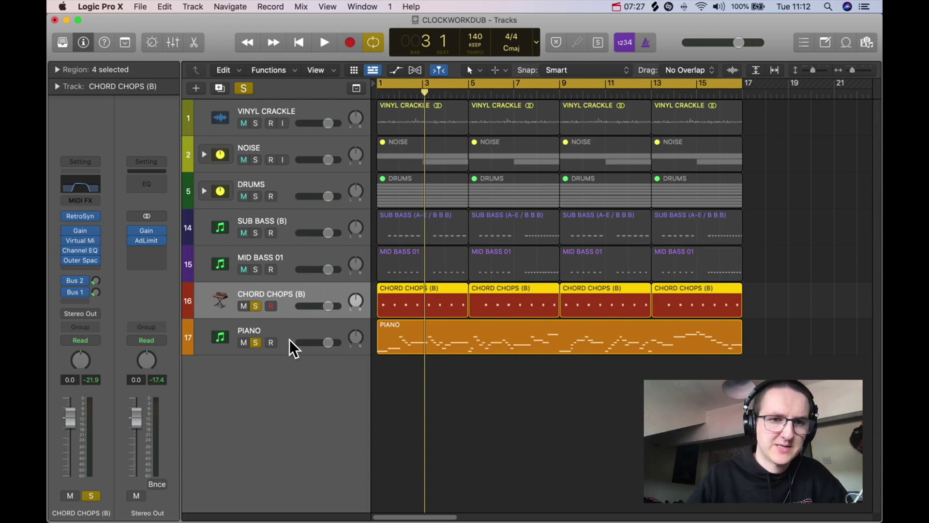
{"action": "left_click", "coordinate": [309, 332]}
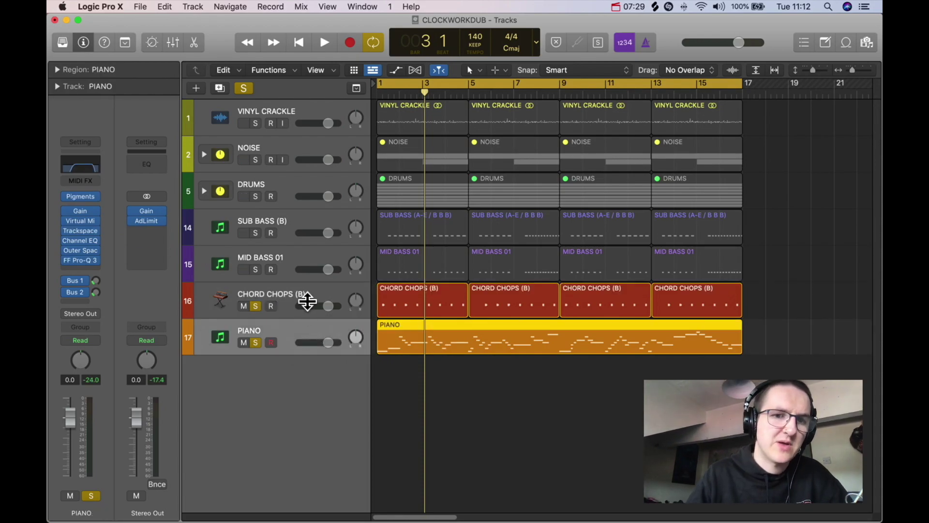
{"action": "left_click", "coordinate": [317, 293]}
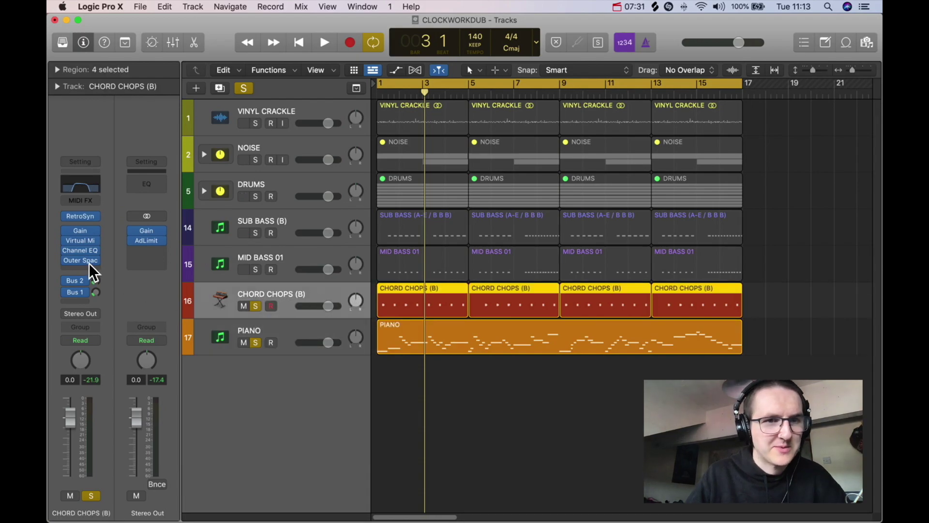
Remove the FF Pro-Q 3 plug-in from the PIANO track's inserts
{"action": "left_click", "coordinate": [270, 331]}
{"action": "left_click", "coordinate": [97, 259]}
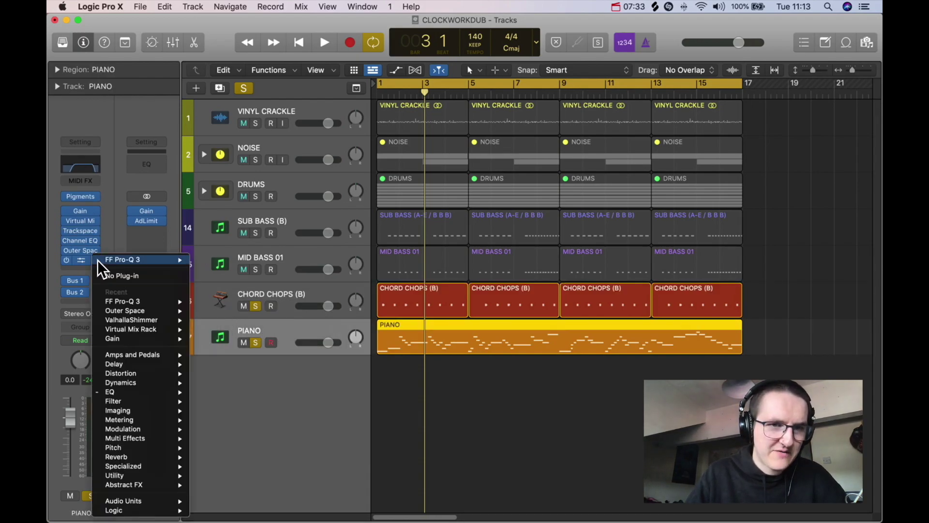
{"action": "left_click", "coordinate": [117, 278]}
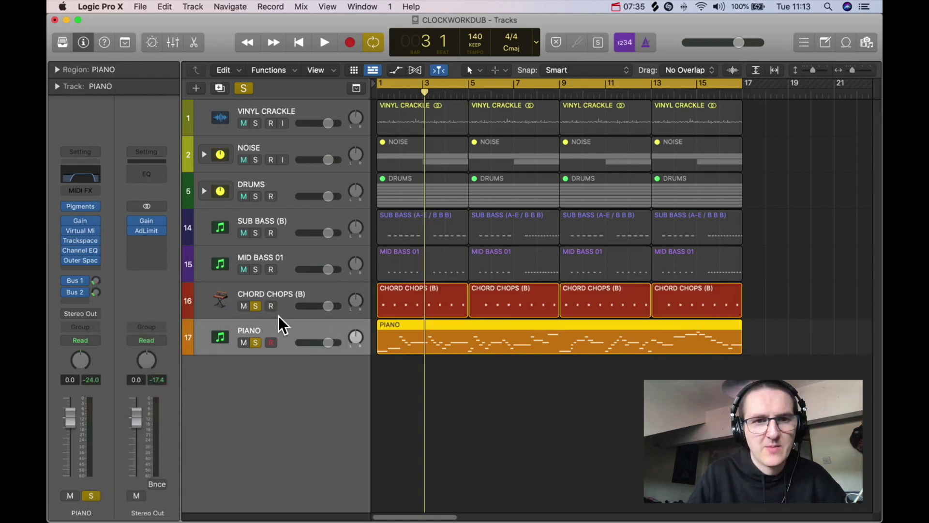
Open the PIANO and CHORD CHOPS (B) Channel EQs side by side and compare their curves during a short playback
{"action": "left_click", "coordinate": [74, 177]}
{"action": "left_click_drag", "start_coordinate": [501, 176], "coordinate": [742, 145]}
{"action": "left_click", "coordinate": [303, 297]}
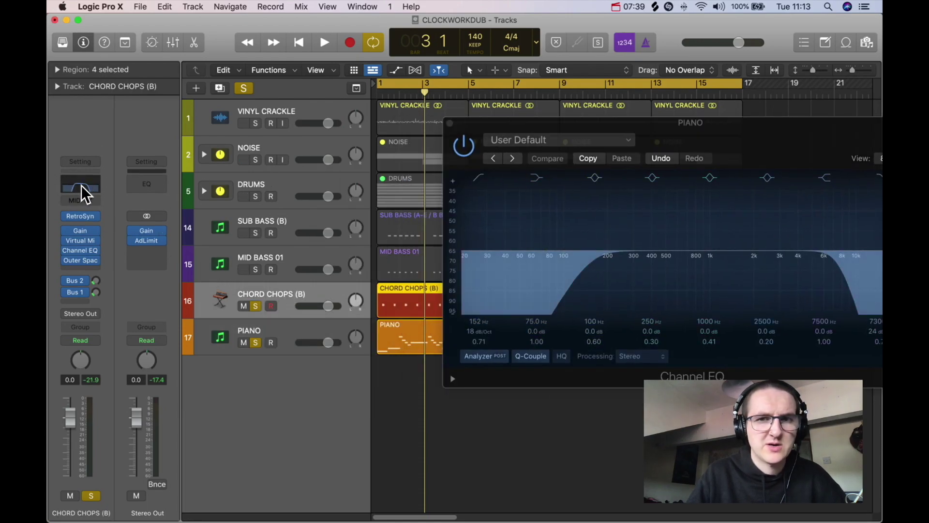
{"action": "left_click", "coordinate": [81, 188]}
{"action": "left_click_drag", "start_coordinate": [628, 174], "coordinate": [362, 96]}
{"action": "key", "text": "space"}
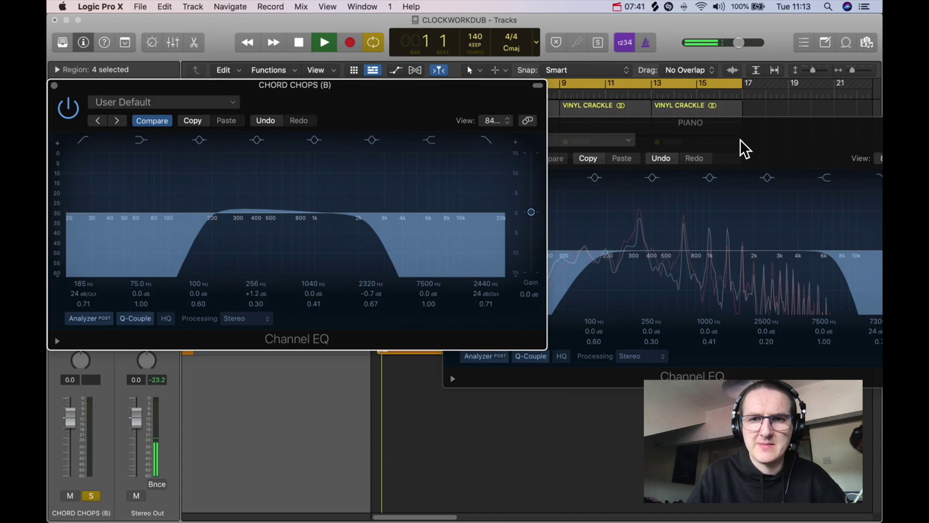
{"action": "key", "text": "space"}
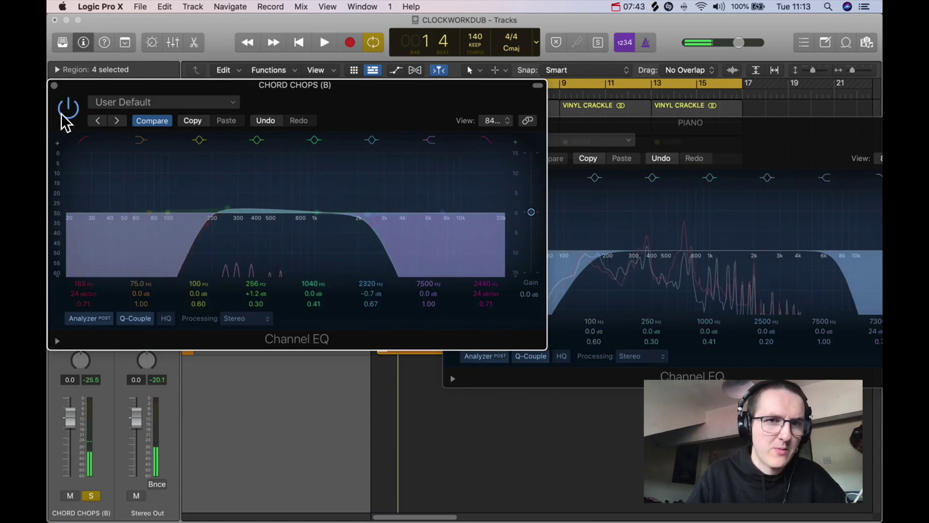
Close both Channel EQ windows and turn off solo for all tracks
{"action": "left_click", "coordinate": [55, 86]}
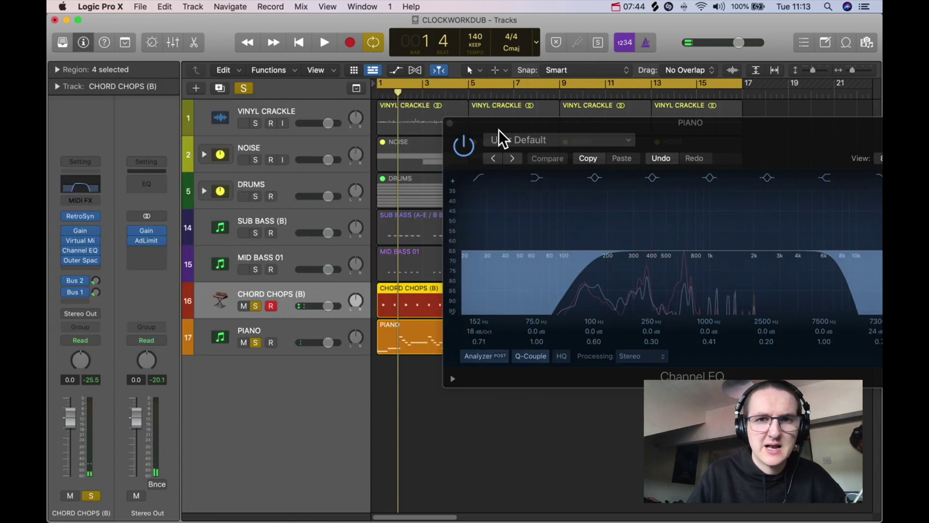
{"action": "left_click", "coordinate": [449, 122]}
{"action": "left_click", "coordinate": [244, 88]}
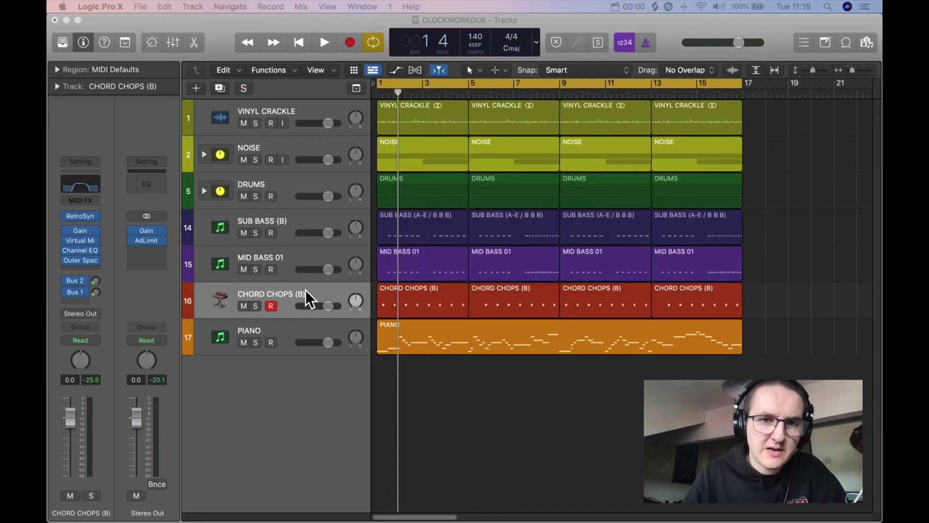
Solo the CHORD CHOPS (B) and PIANO tracks, select PIANO and play the pair briefly
{"action": "left_click", "coordinate": [306, 297]}
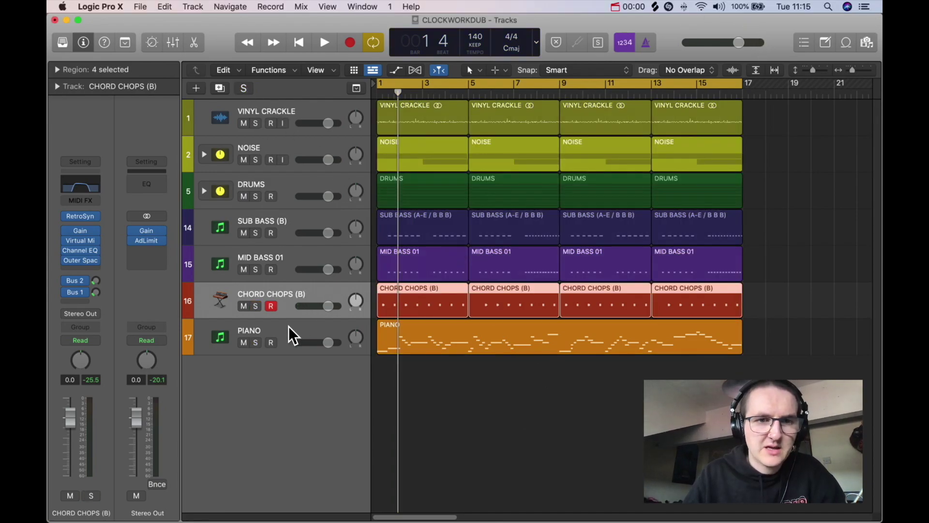
{"action": "left_click", "coordinate": [288, 328]}
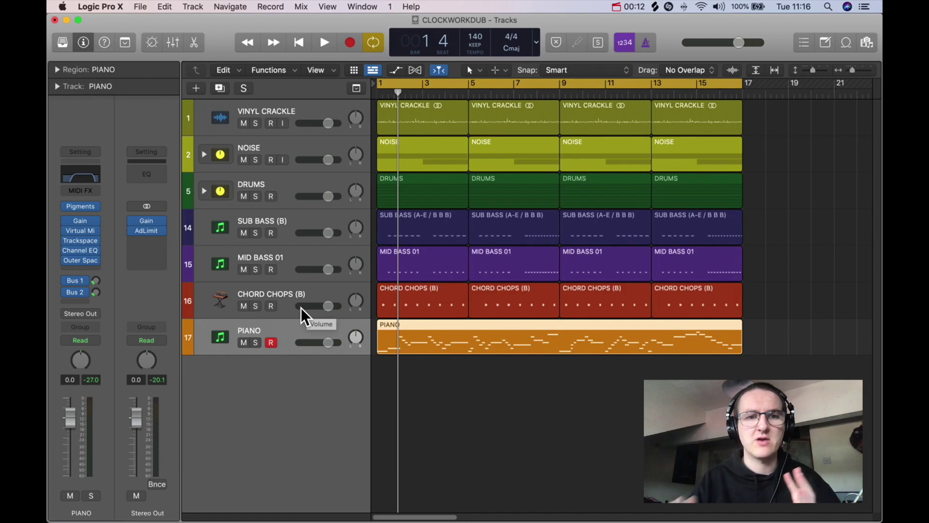
{"action": "left_click", "coordinate": [256, 305]}
{"action": "left_click", "coordinate": [255, 343]}
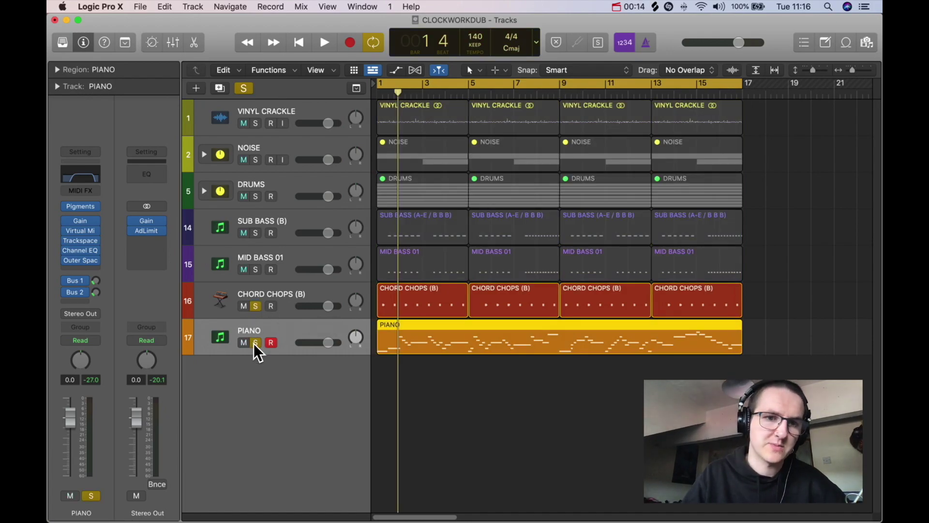
{"action": "left_click", "coordinate": [298, 294]}
{"action": "left_click", "coordinate": [293, 332]}
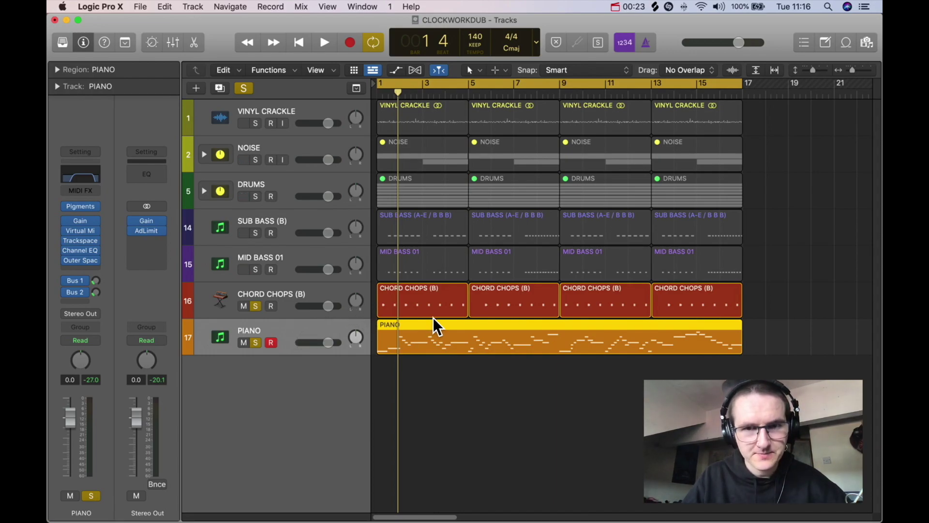
{"action": "key", "text": "space"}
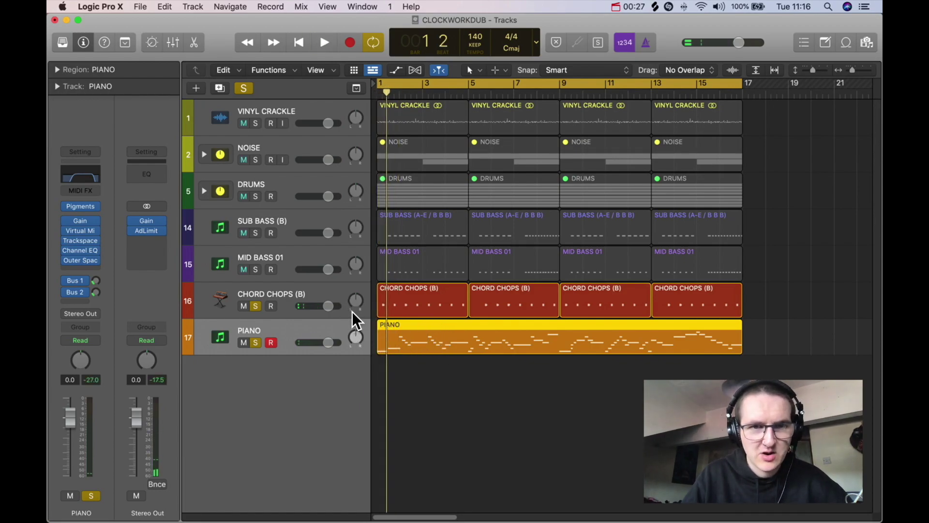
Pan CHORD CHOPS (B) slightly to the left and PIANO to the right at +10
{"action": "left_click_drag", "start_coordinate": [353, 304], "coordinate": [354, 308]}
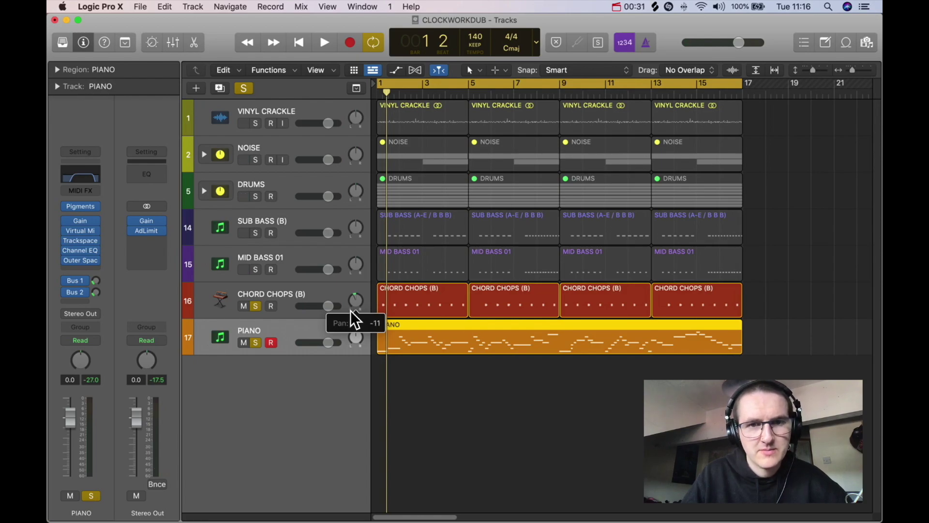
{"action": "left_click_drag", "start_coordinate": [353, 339], "coordinate": [353, 336]}
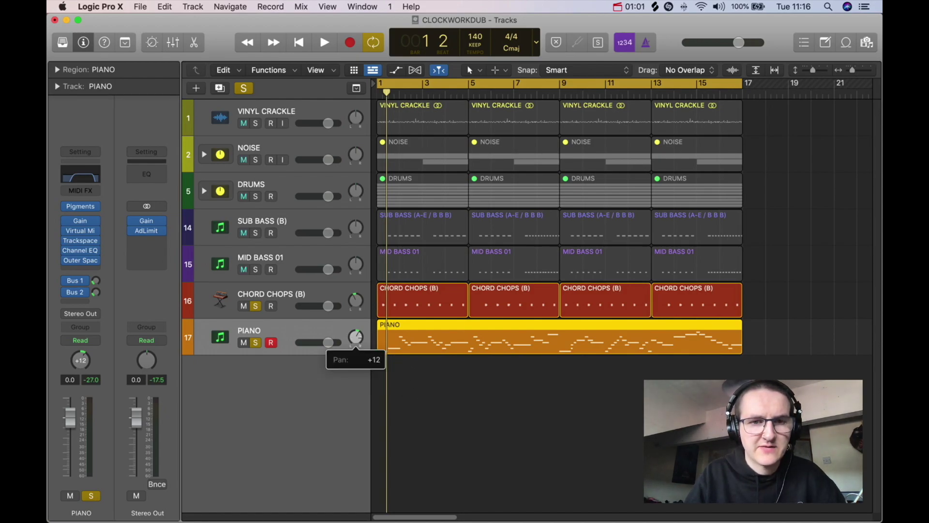
{"action": "left_click_drag", "start_coordinate": [355, 301], "coordinate": [354, 300]}
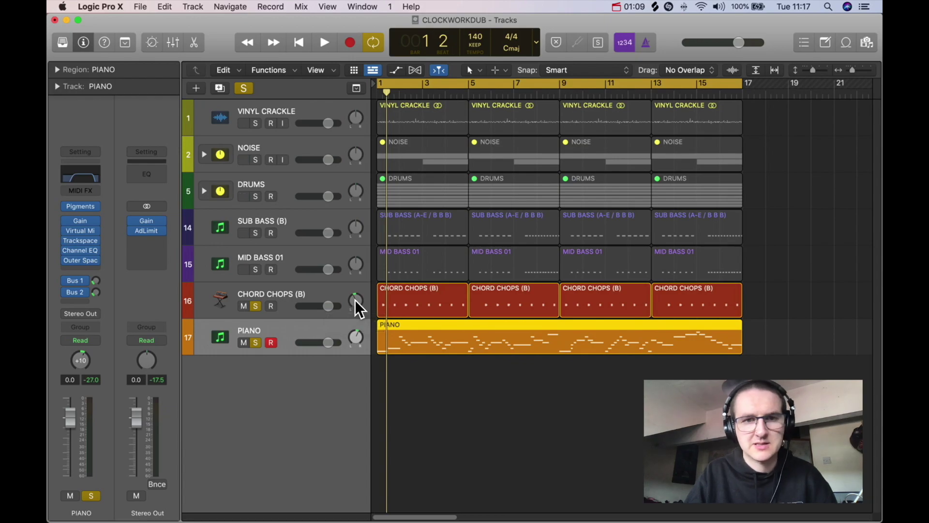
Deselect the regions and play the two soloed tracks to hear the new panning, then stop playback
{"action": "left_click", "coordinate": [513, 421]}
{"action": "key", "text": "space"}
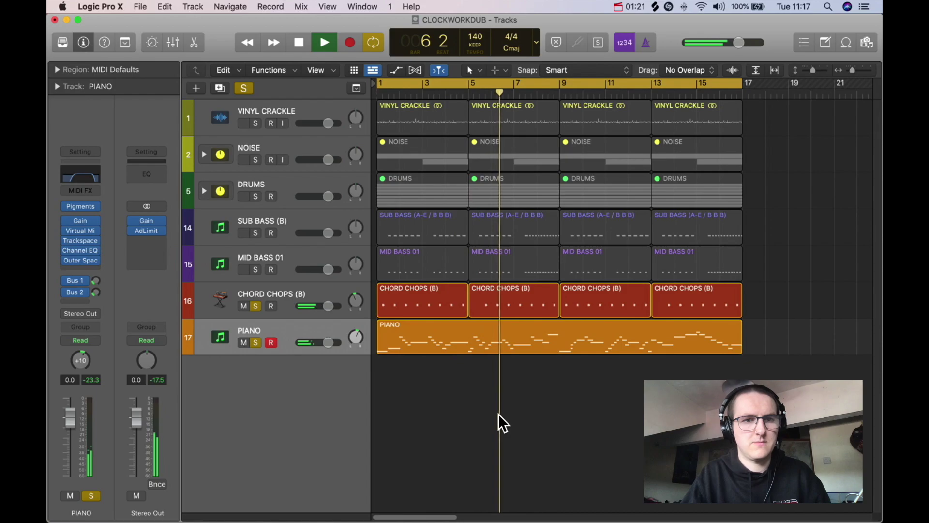
{"action": "key", "text": "space"}
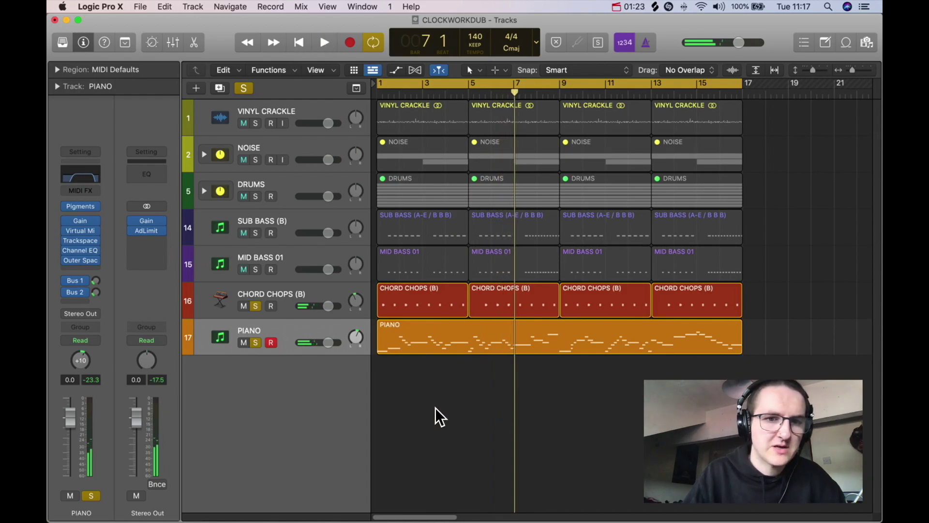
Select the PIANO track and insert a stereo Ozone Imager 2 after its Outer Space plug-in
{"action": "left_click", "coordinate": [294, 293]}
{"action": "left_click", "coordinate": [291, 330]}
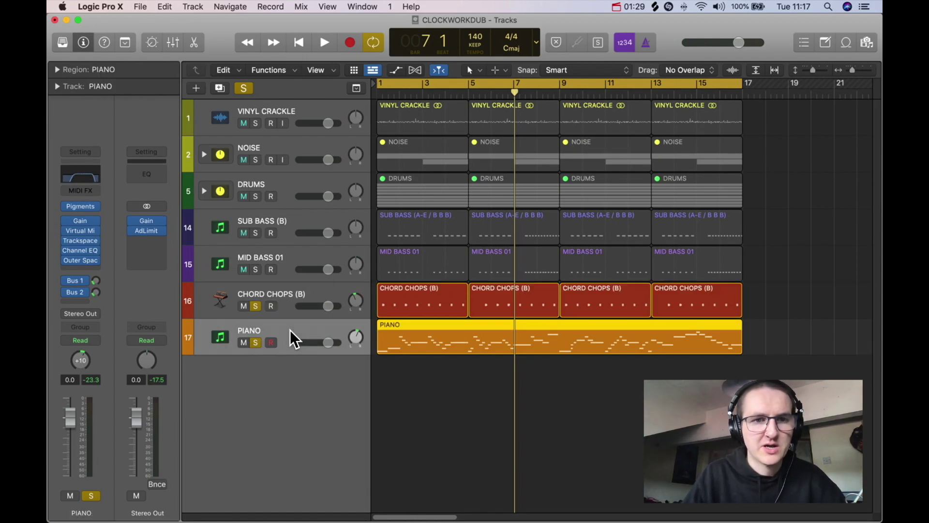
{"action": "left_click", "coordinate": [80, 269]}
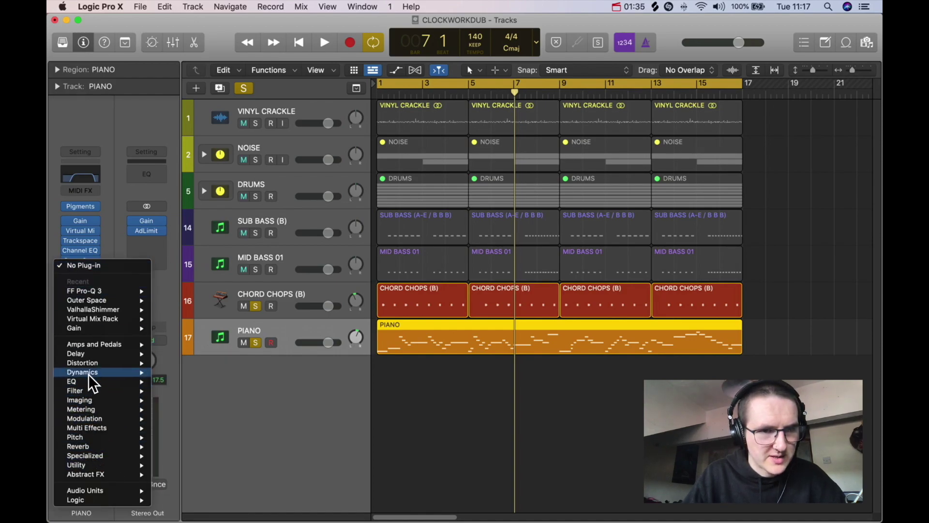
{"action": "mouse_move", "coordinate": [114, 401]}
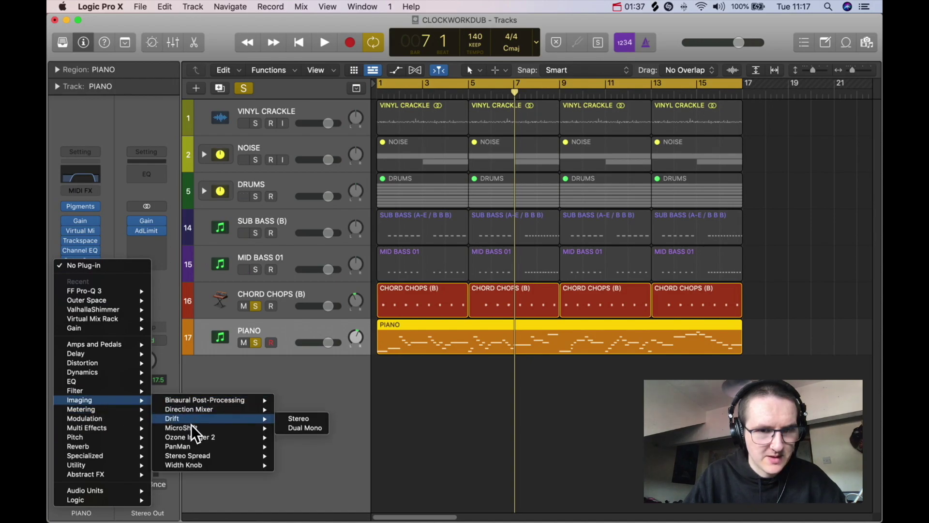
{"action": "left_click", "coordinate": [298, 437]}
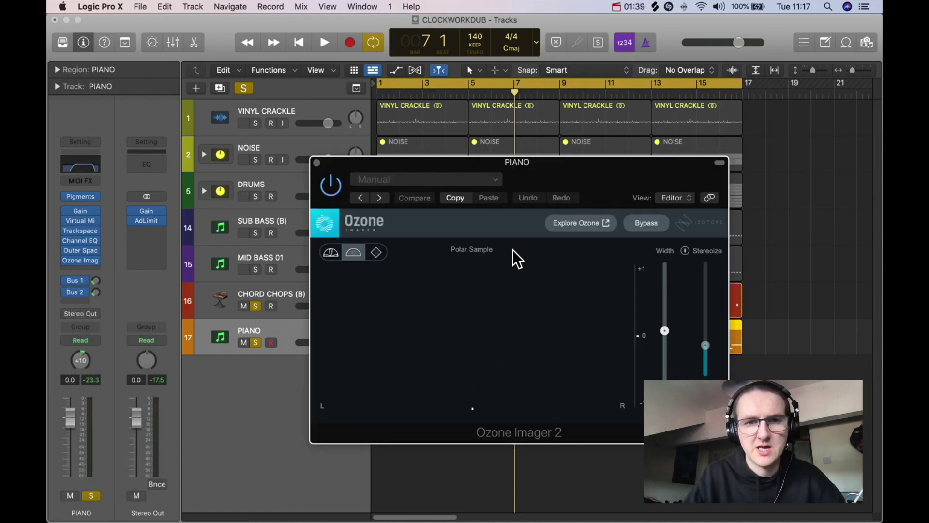
Raise PIANO's Ozone Imager Width, enable Stereoize and raise its amount while the soloed pair plays, then stop playback
{"action": "mouse_move", "coordinate": [665, 331]}
{"action": "left_mouse_down"}
{"action": "mouse_move", "coordinate": [667, 298]}
{"action": "mouse_move", "coordinate": [666, 312]}
{"action": "left_mouse_up"}
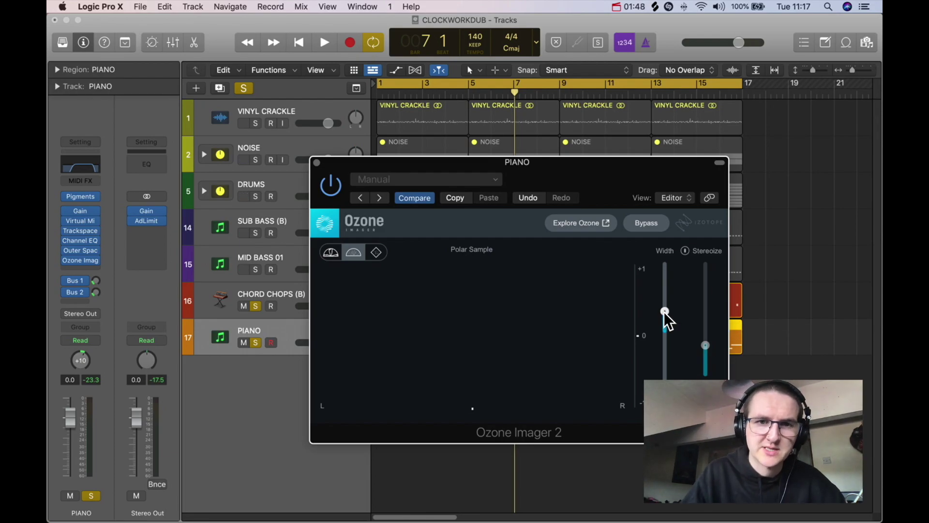
{"action": "left_click_drag", "start_coordinate": [665, 311], "coordinate": [663, 307]}
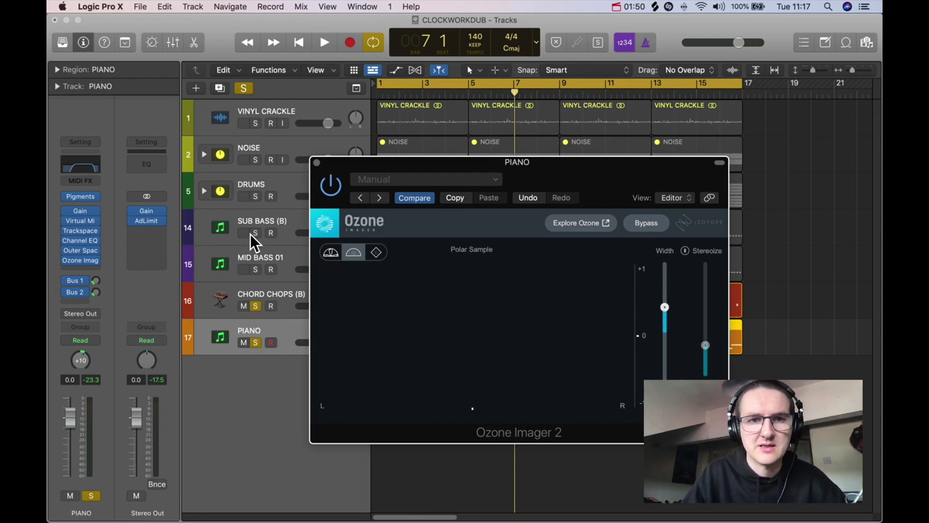
{"action": "key", "text": "space"}
{"action": "left_click_drag", "start_coordinate": [667, 309], "coordinate": [667, 298]}
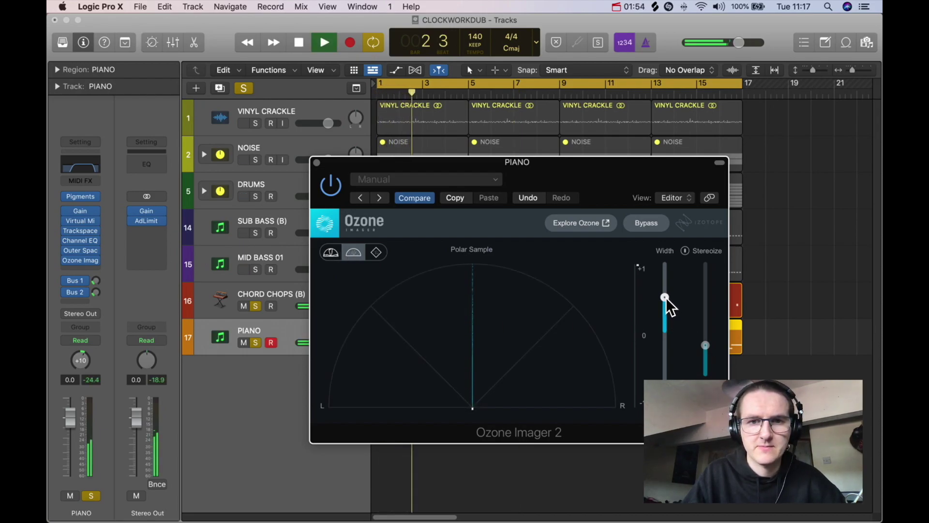
{"action": "left_click_drag", "start_coordinate": [706, 345], "coordinate": [704, 313]}
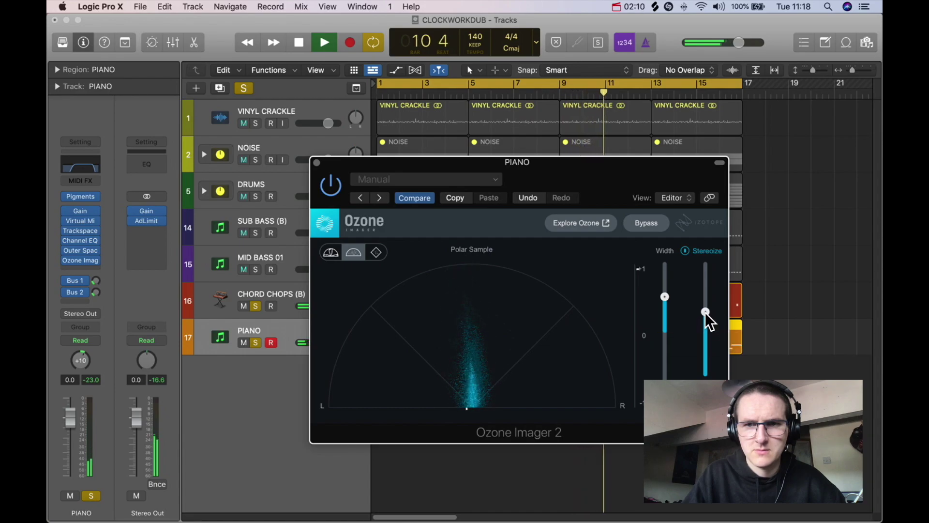
{"action": "left_click_drag", "start_coordinate": [705, 313], "coordinate": [705, 317]}
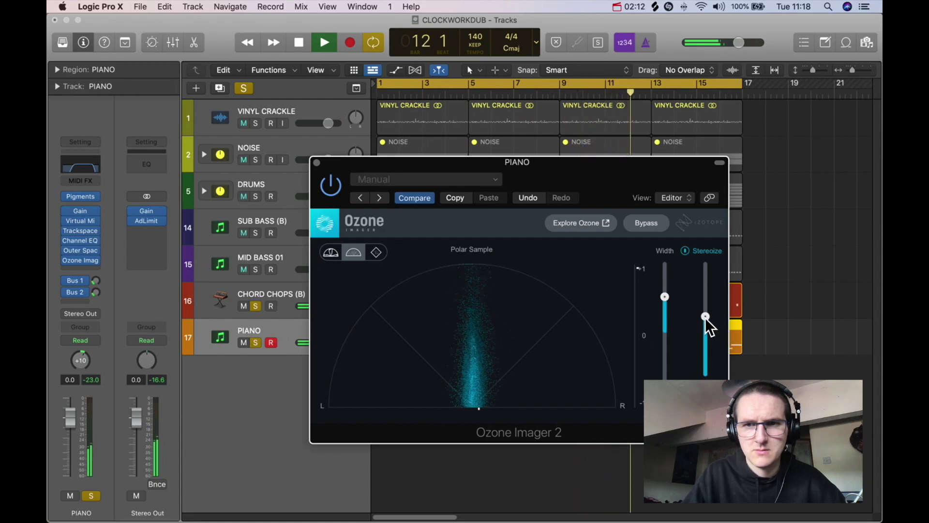
{"action": "key", "text": "space"}
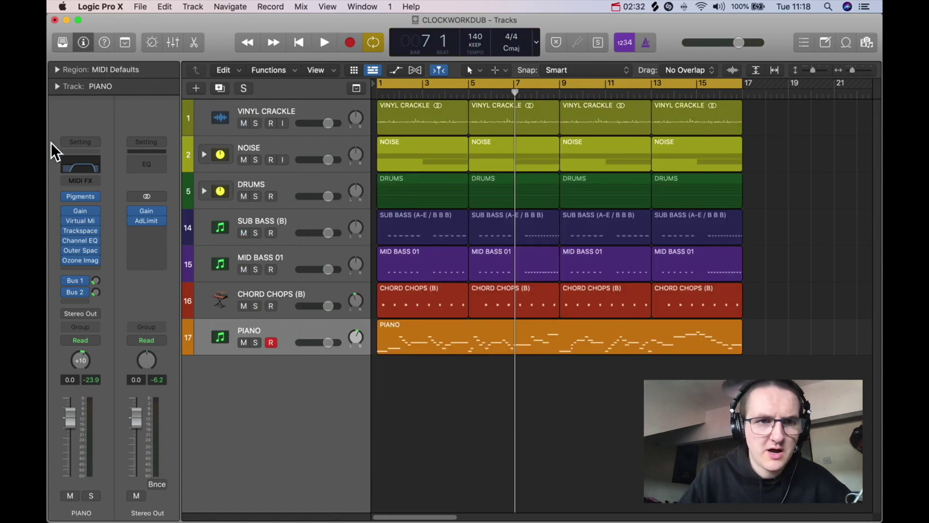
Replace PIANO's Ozone Imager 2 with a stereo FF Pro-Q 3 equalizer
{"action": "left_click", "coordinate": [303, 328]}
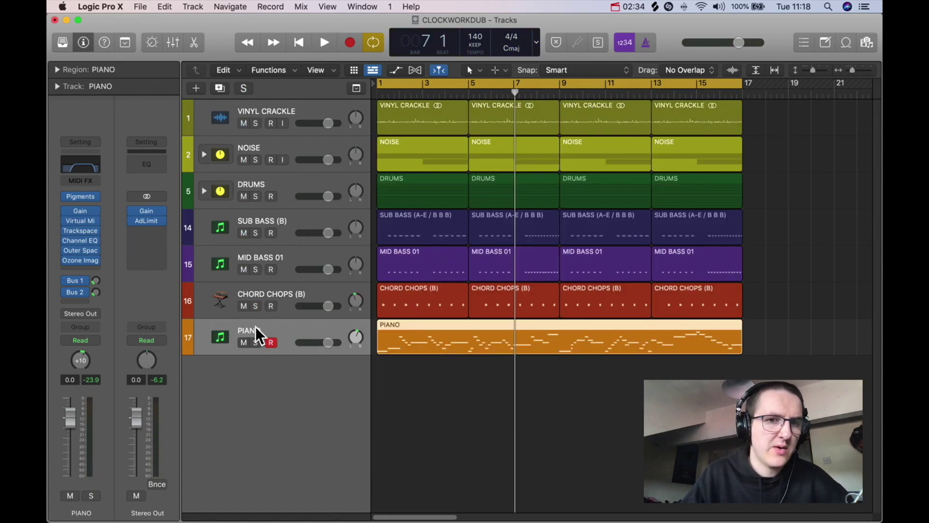
{"action": "left_click", "coordinate": [96, 260]}
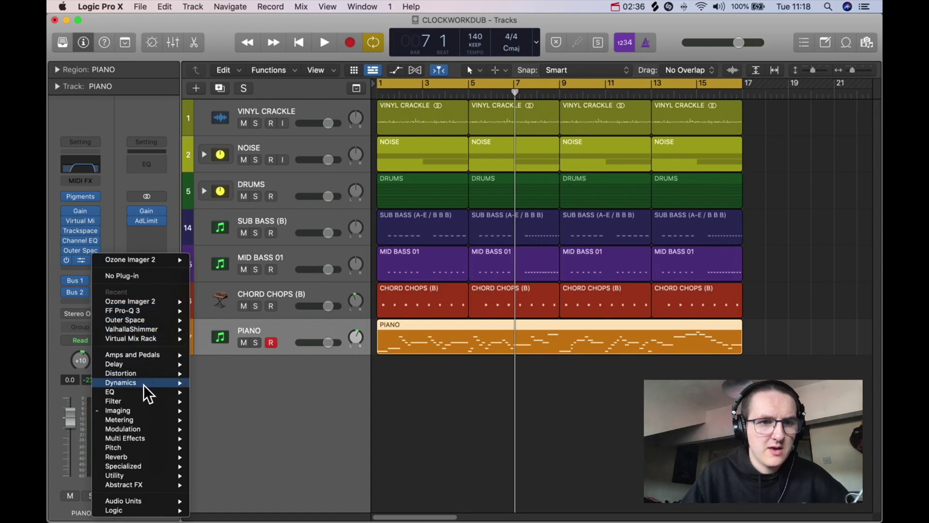
{"action": "mouse_move", "coordinate": [141, 394]}
{"action": "mouse_move", "coordinate": [238, 410]}
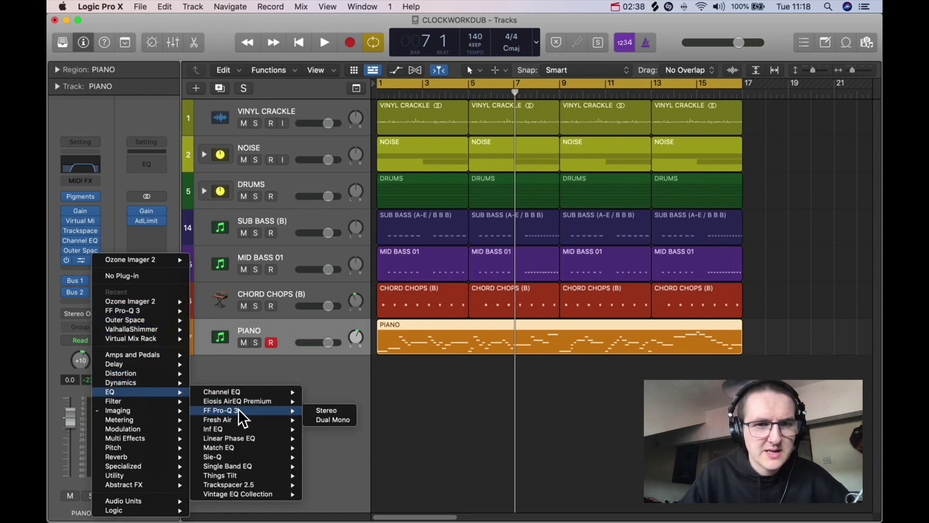
{"action": "left_click", "coordinate": [339, 409]}
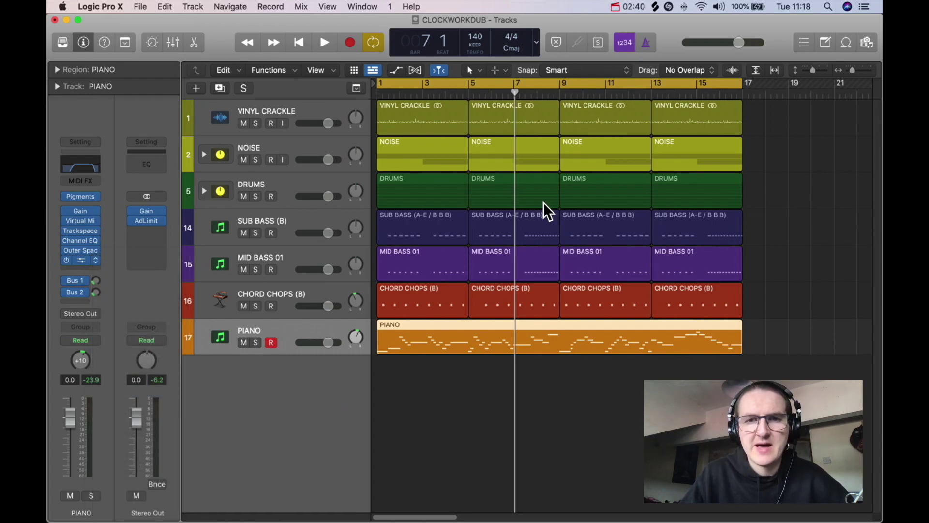
{"action": "left_click_drag", "start_coordinate": [601, 177], "coordinate": [560, 94]}
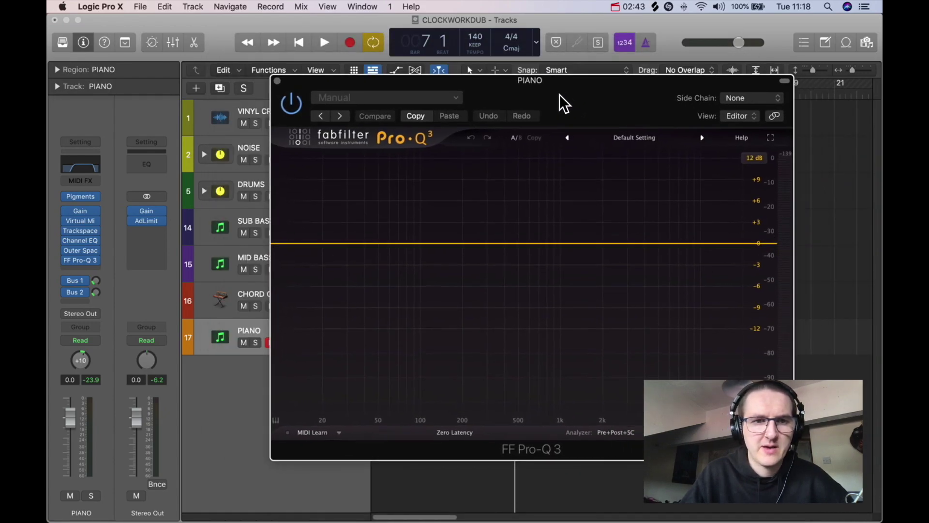
Solo PIANO and create a narrow bell boost in Pro-Q 3 at about 100 Hz, +27.83 dB, Q 3.081
{"action": "left_click", "coordinate": [255, 343]}
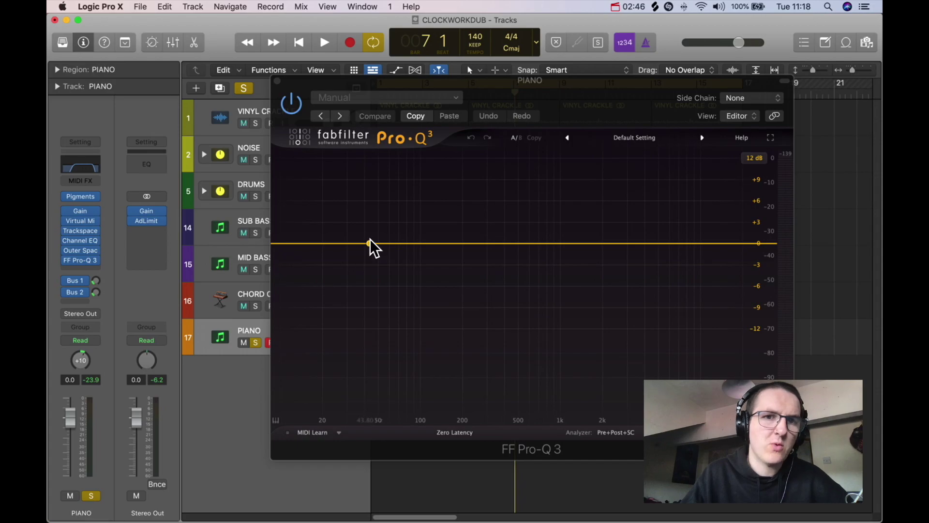
{"action": "left_click_drag", "start_coordinate": [593, 99], "coordinate": [574, 101]}
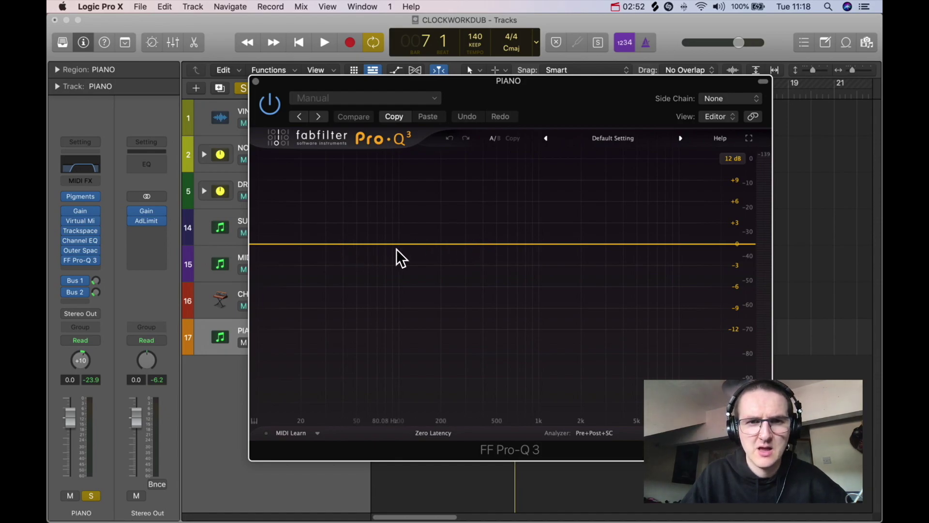
{"action": "left_click_drag", "start_coordinate": [391, 246], "coordinate": [388, 162]}
{"action": "scroll", "coordinate": [394, 194], "scroll_direction": "up", "scroll_amount": 6}
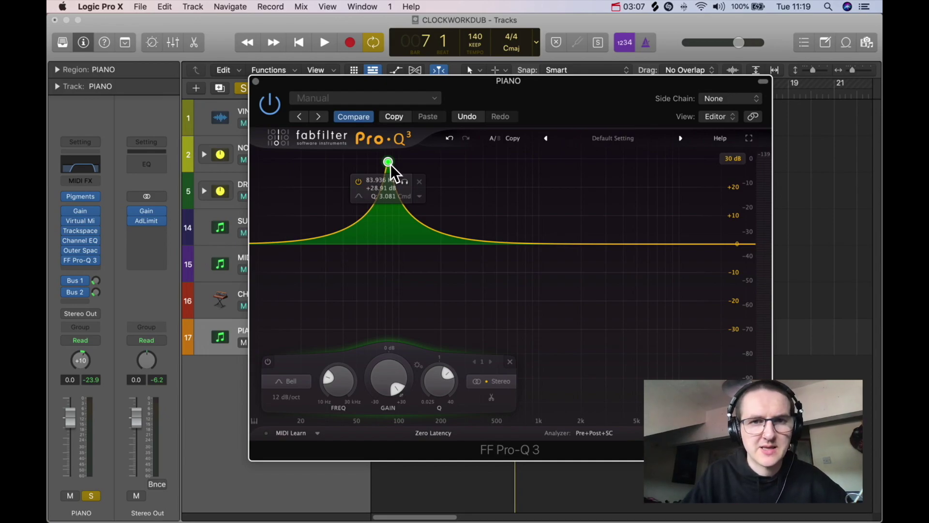
{"action": "left_click_drag", "start_coordinate": [390, 164], "coordinate": [399, 165]}
{"action": "left_click_drag", "start_coordinate": [493, 88], "coordinate": [548, 98]}
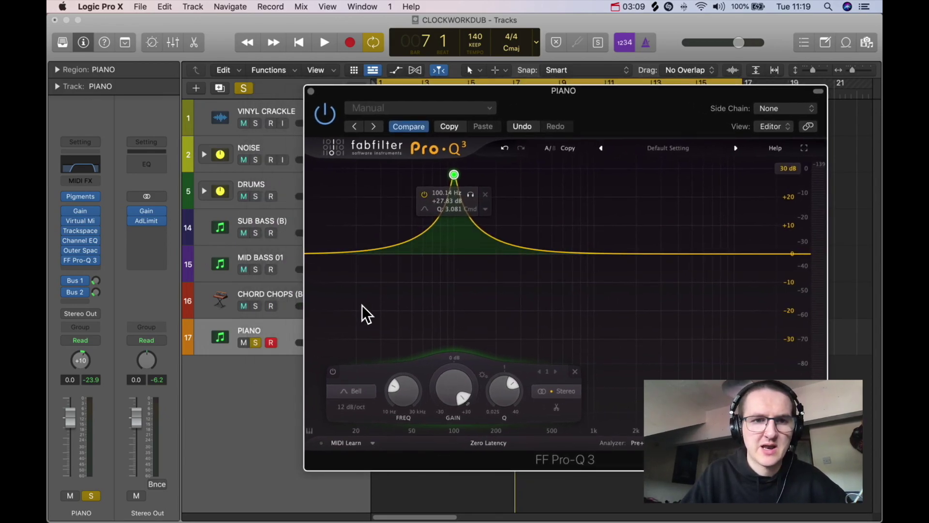
Play the piano while sweeping the boosted band up to about 710 Hz to find a harsh resonance, then stop
{"action": "key", "text": "space"}
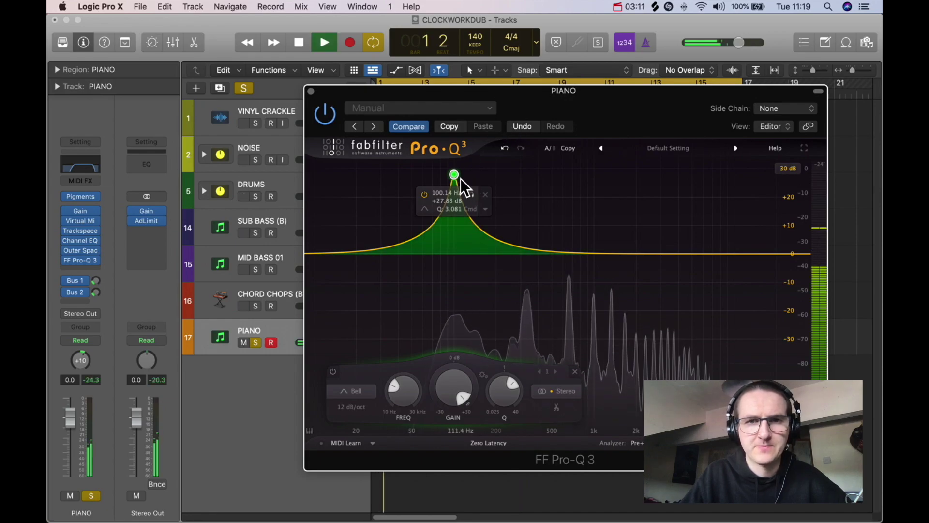
{"action": "left_click_drag", "start_coordinate": [457, 174], "coordinate": [576, 174]}
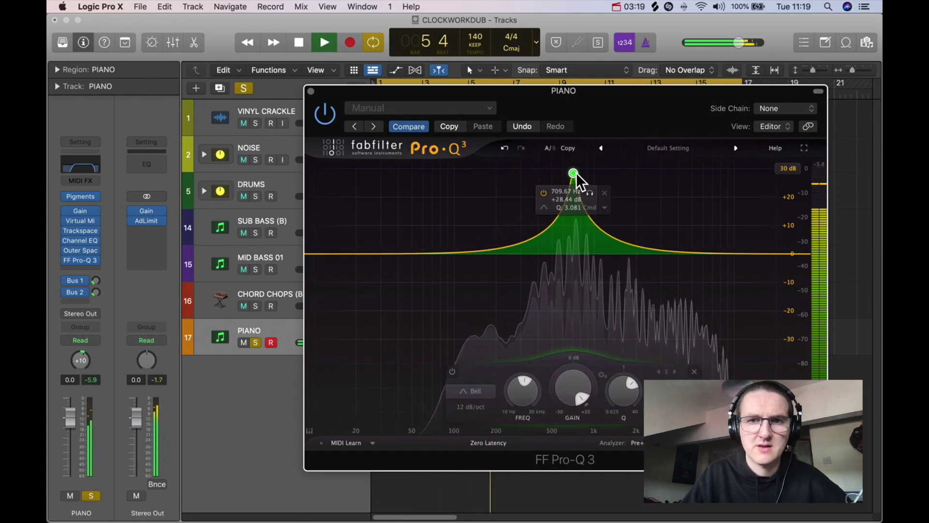
{"action": "key", "text": "space"}
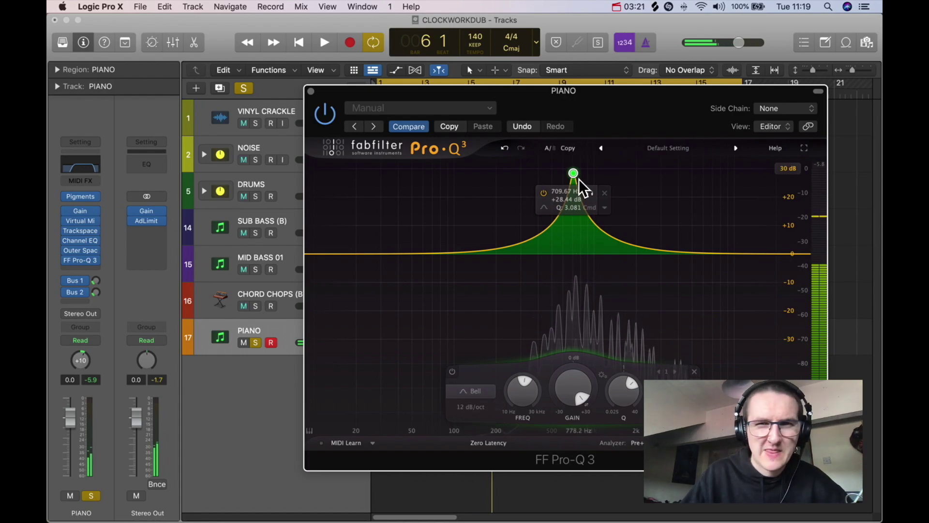
Turn the swept band into a very narrow cut of -9.67 dB at 730.12 Hz with Q 24.55
{"action": "left_click_drag", "start_coordinate": [577, 177], "coordinate": [580, 271]}
{"action": "scroll", "coordinate": [576, 269], "scroll_direction": "up", "scroll_amount": 10}
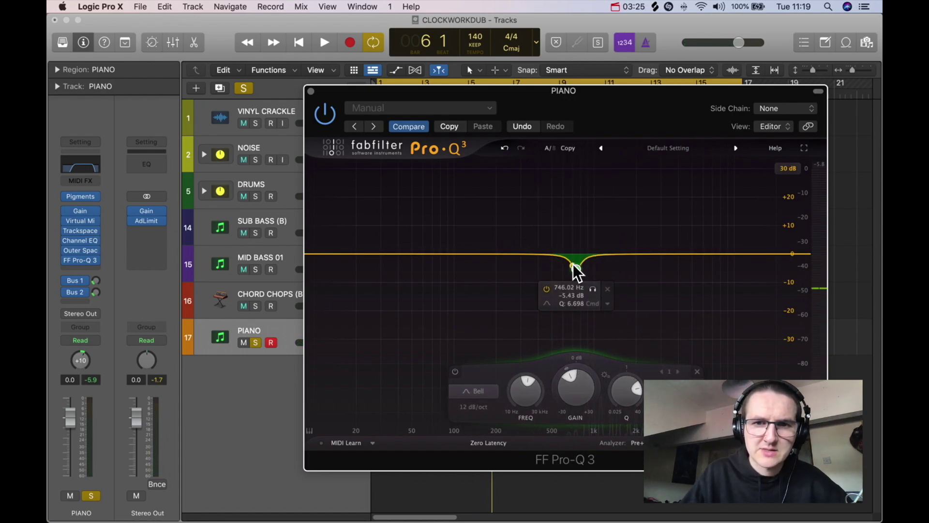
{"action": "scroll", "coordinate": [576, 272], "scroll_direction": "up", "scroll_amount": 3}
{"action": "left_click_drag", "start_coordinate": [576, 268], "coordinate": [575, 281]}
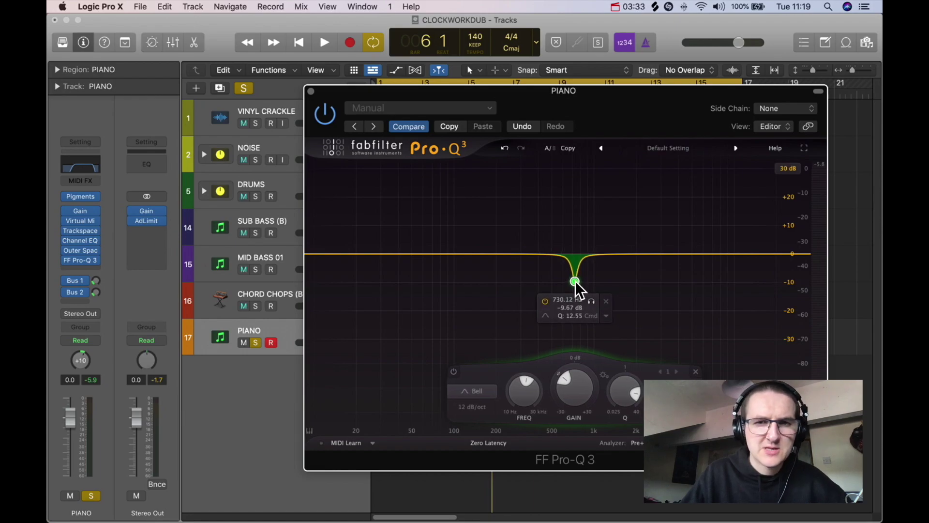
{"action": "scroll", "coordinate": [575, 271], "scroll_direction": "up", "scroll_amount": 4}
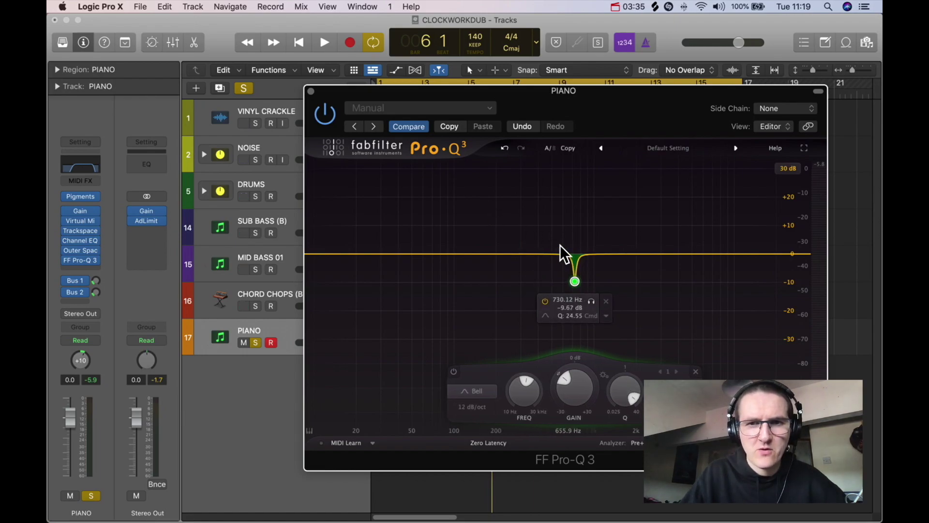
Add a second narrow bell band and sweep it up to about 8805 Hz at +29.34 dB, Q 7.744, auditioning it during playback
{"action": "left_click", "coordinate": [481, 233]}
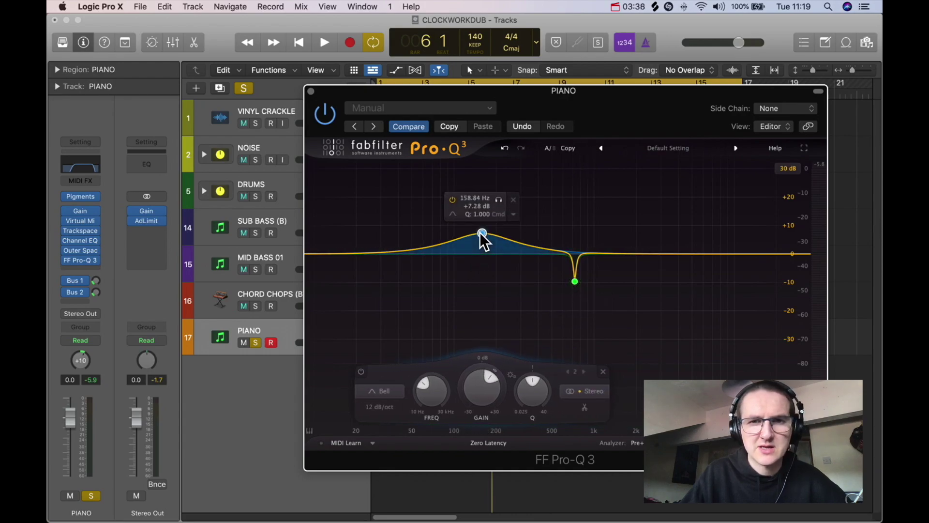
{"action": "scroll", "coordinate": [481, 233], "scroll_direction": "up", "scroll_amount": 5}
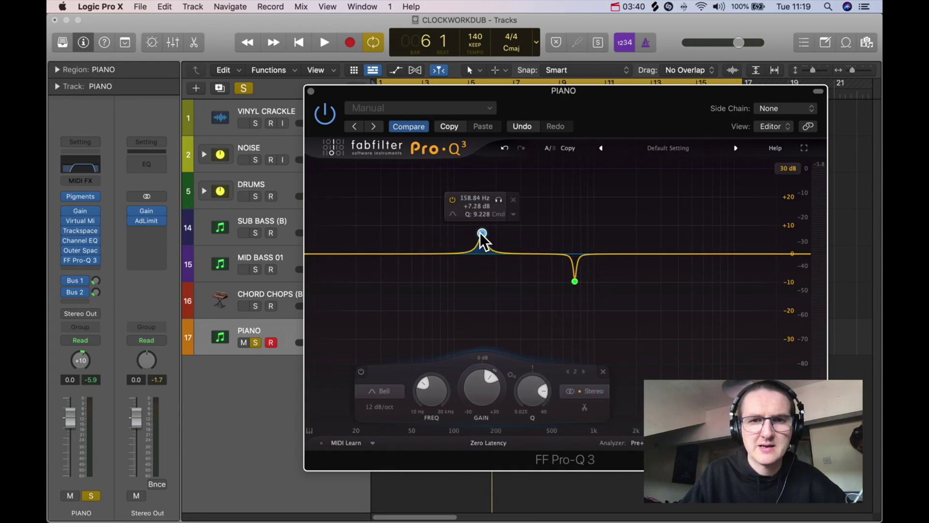
{"action": "scroll", "coordinate": [481, 233], "scroll_direction": "up", "scroll_amount": 3}
{"action": "left_click_drag", "start_coordinate": [481, 235], "coordinate": [727, 171]}
{"action": "key", "text": "space"}
{"action": "scroll", "coordinate": [663, 180], "scroll_direction": "down", "scroll_amount": 4}
{"action": "key", "text": "space"}
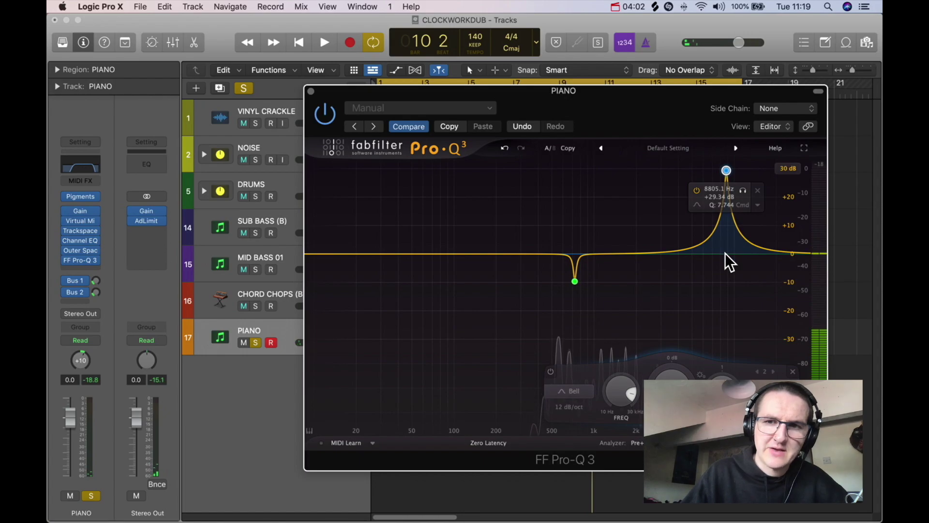
Reduce the second band to a broad, gentle boost of about +2.6 dB near 9.2 kHz with Q 1.705
{"action": "left_click_drag", "start_coordinate": [726, 170], "coordinate": [730, 248]}
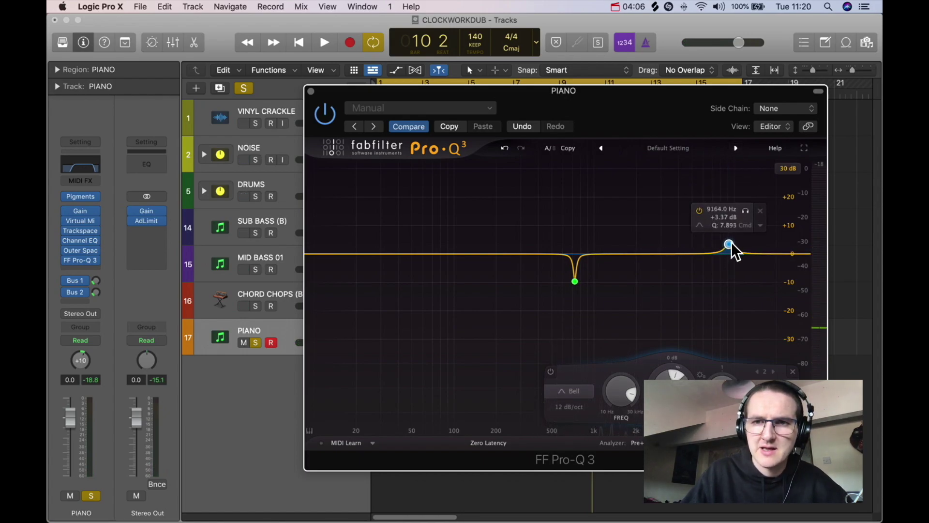
{"action": "scroll", "coordinate": [731, 243], "scroll_direction": "down", "scroll_amount": 5}
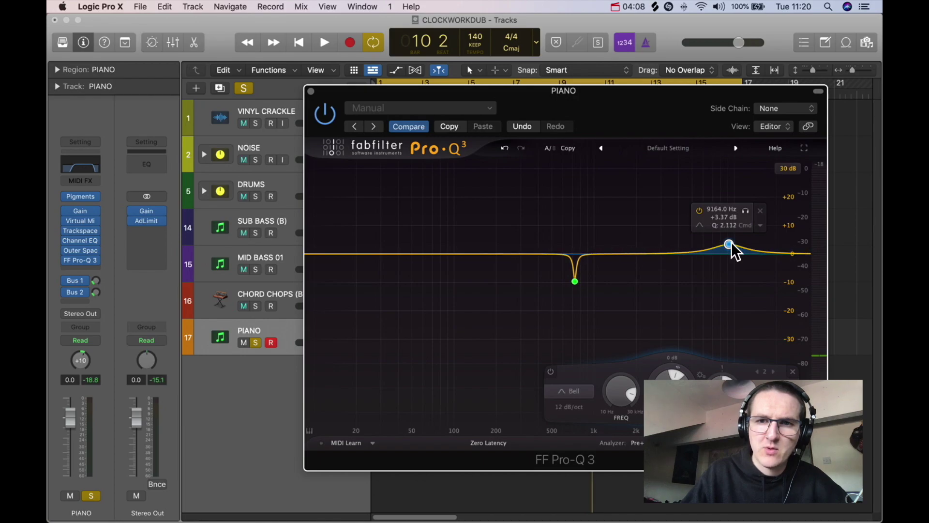
{"action": "scroll", "coordinate": [734, 250], "scroll_direction": "down", "scroll_amount": 1}
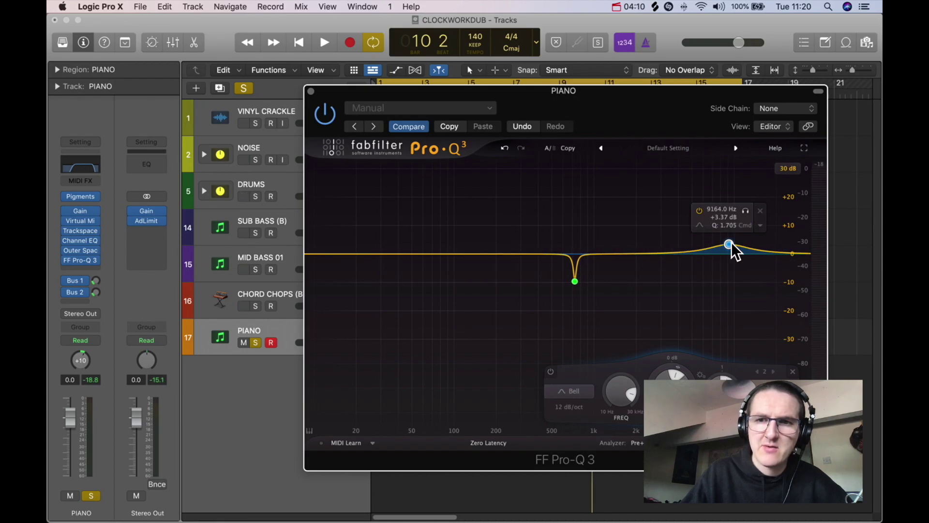
{"action": "left_click_drag", "start_coordinate": [731, 244], "coordinate": [727, 243]}
Play the piano and fine-tune the high-frequency boost to +3.51 dB at 9249.1 Hz, then stop playback
{"action": "key", "text": "space"}
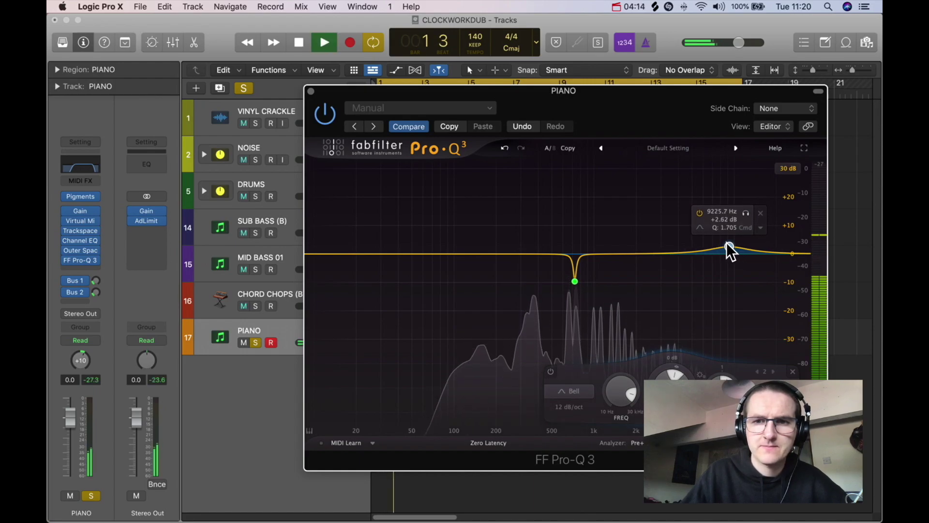
{"action": "left_click_drag", "start_coordinate": [730, 248], "coordinate": [731, 245]}
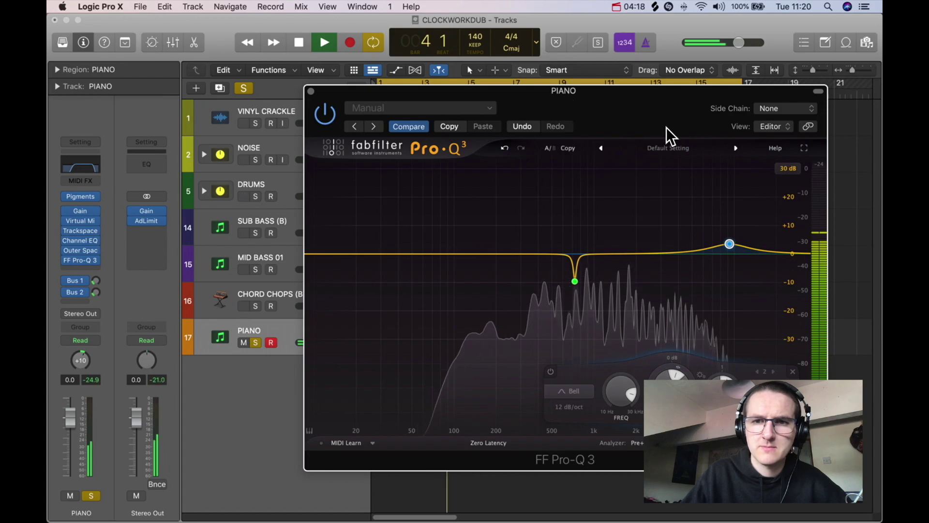
{"action": "mouse_move", "coordinate": [723, 244]}
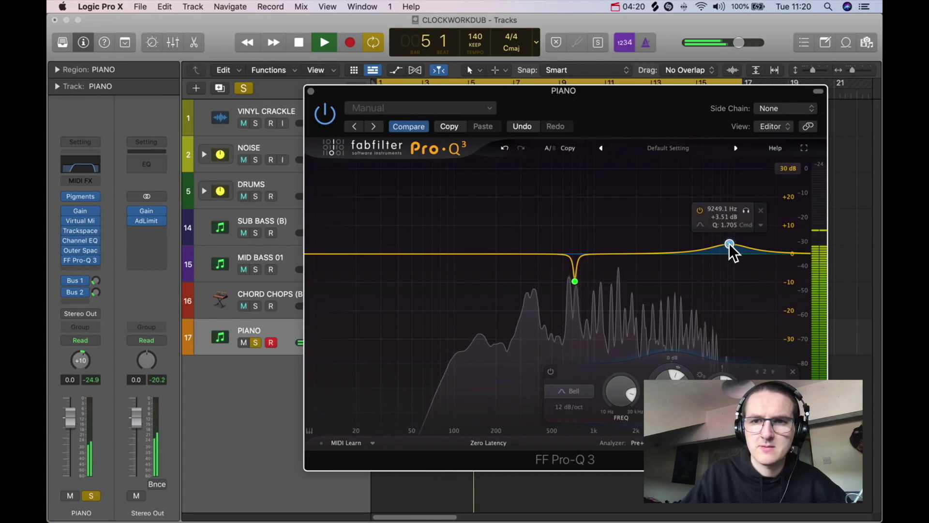
{"action": "key", "text": "space"}
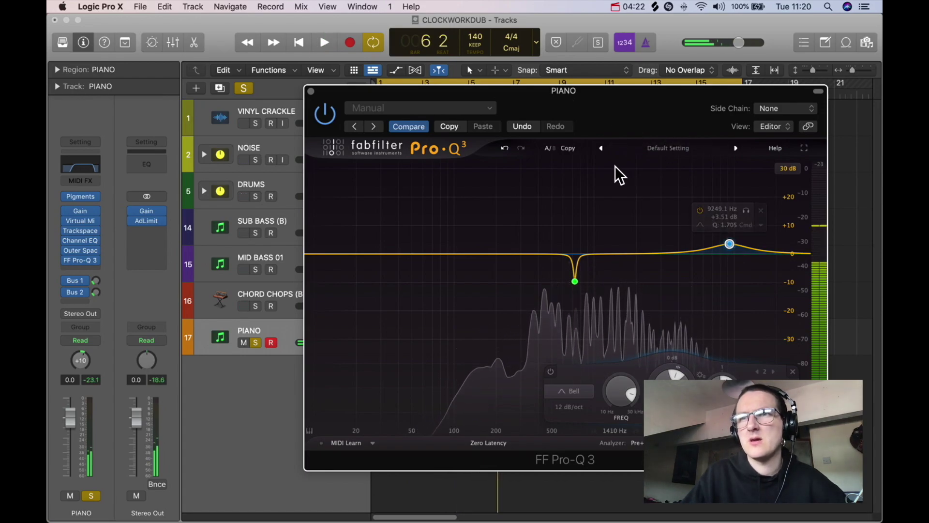
Nudge the high-frequency bell to a gentle boost of +2.67 dB at 9978.1 Hz
{"action": "mouse_move", "coordinate": [724, 246]}
{"action": "left_mouse_down"}
{"action": "mouse_move", "coordinate": [731, 233]}
{"action": "mouse_move", "coordinate": [729, 246]}
{"action": "left_mouse_up"}
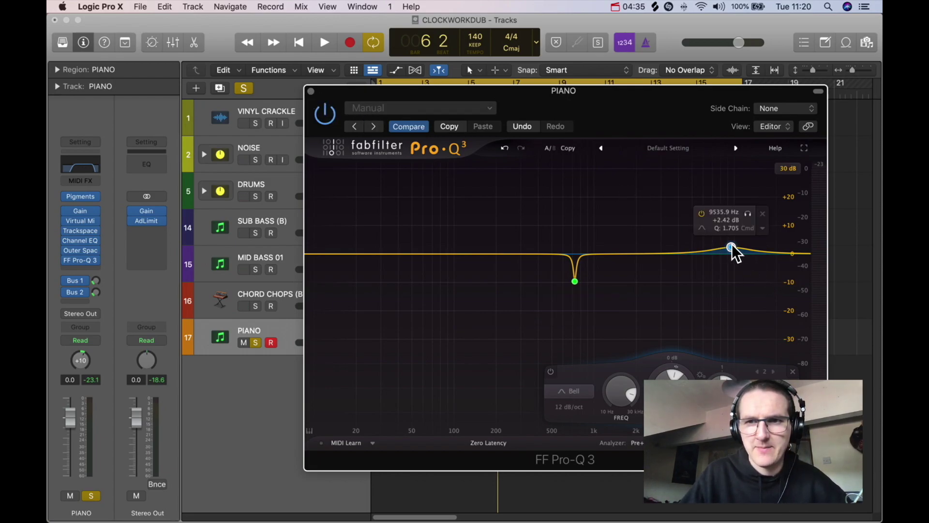
{"action": "mouse_move", "coordinate": [731, 243]}
{"action": "left_mouse_down"}
{"action": "mouse_move", "coordinate": [730, 211]}
{"action": "mouse_move", "coordinate": [734, 245]}
{"action": "left_mouse_up"}
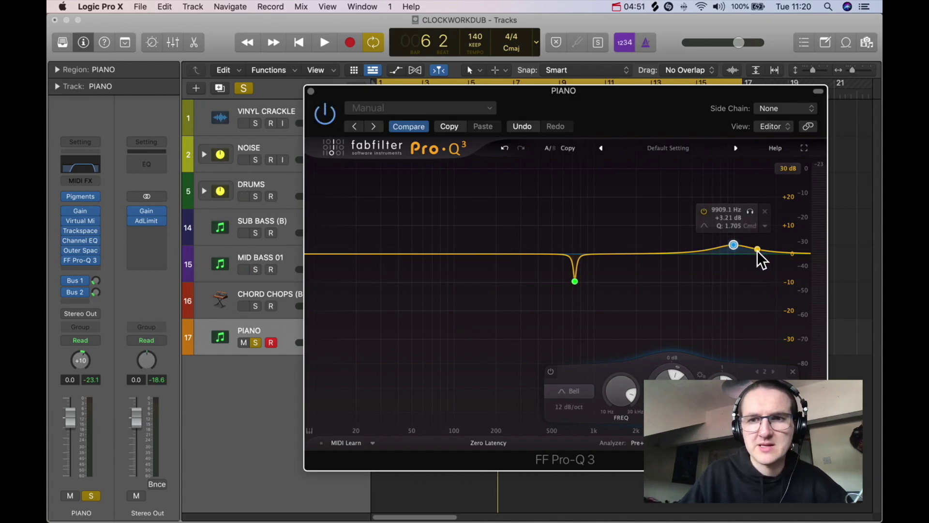
{"action": "left_click_drag", "start_coordinate": [734, 245], "coordinate": [736, 248]}
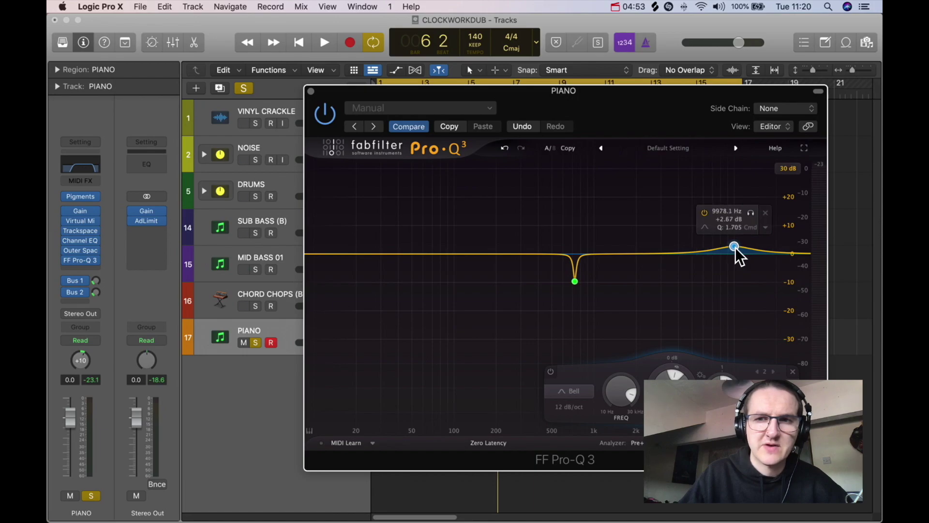
Close the equalizer and remove the FF Pro-Q 3 plug-in from the PIANO channel strip
{"action": "left_click", "coordinate": [312, 91]}
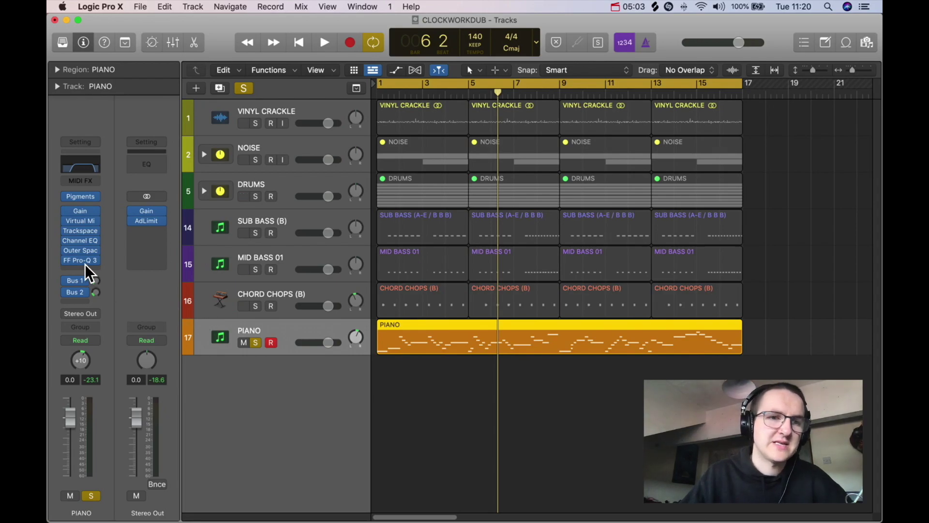
{"action": "left_click", "coordinate": [96, 261]}
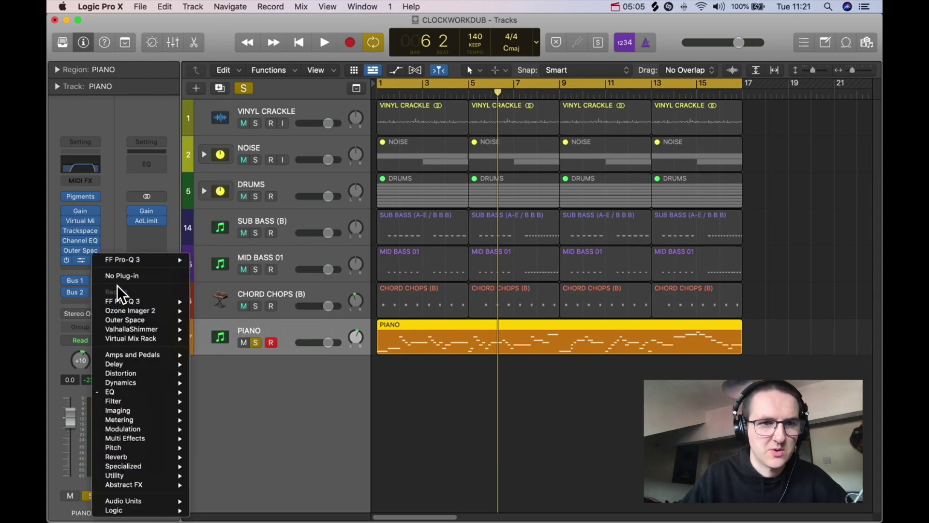
{"action": "left_click", "coordinate": [121, 279]}
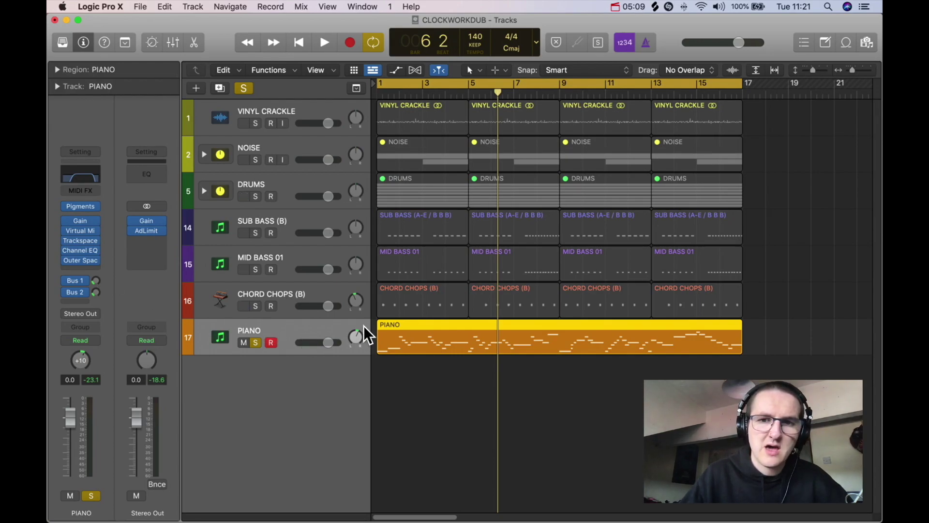
Insert Virtual Mix Rack in the free effect slot at the end of the PIANO track's plug-in chain
{"action": "left_click", "coordinate": [78, 269]}
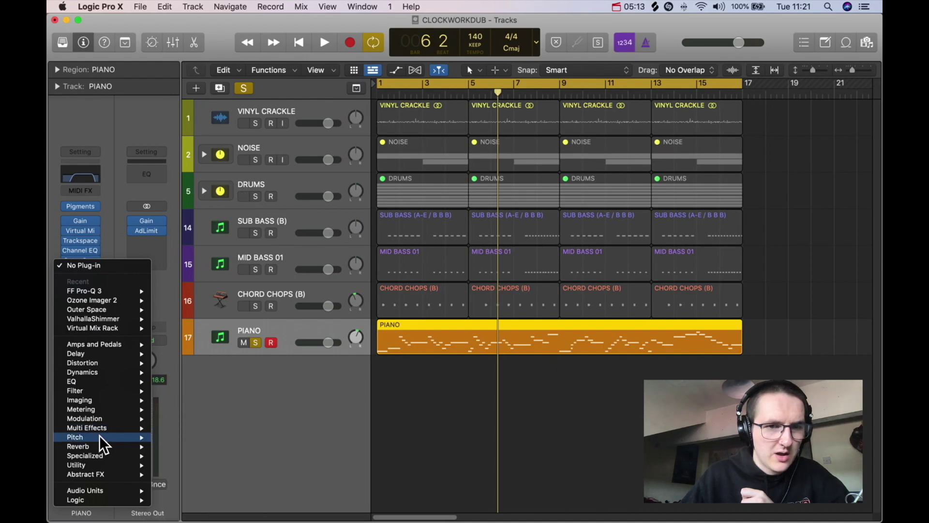
{"action": "mouse_move", "coordinate": [99, 438]}
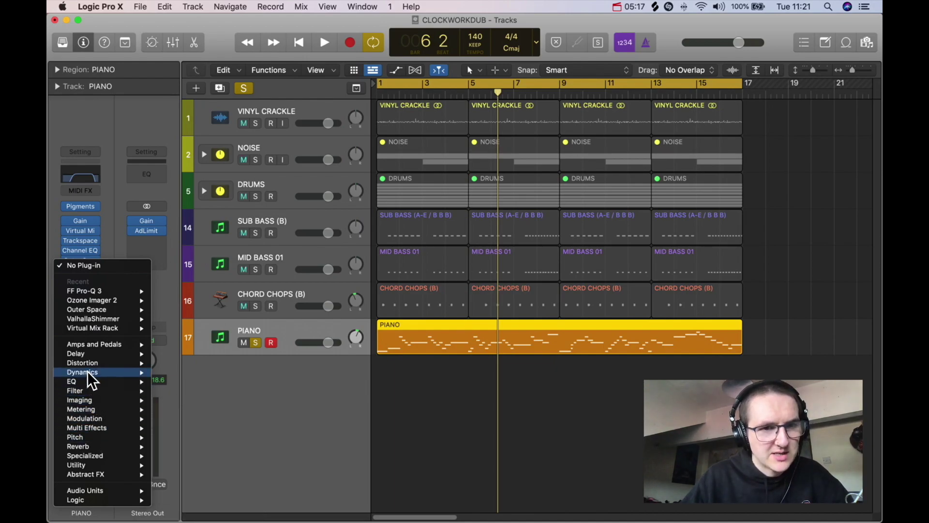
{"action": "mouse_move", "coordinate": [87, 382]}
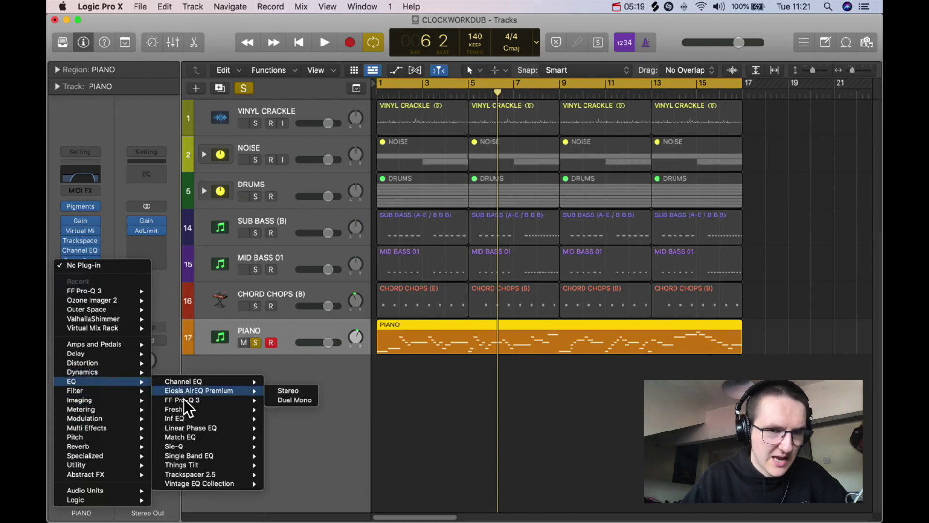
{"action": "mouse_move", "coordinate": [193, 402]}
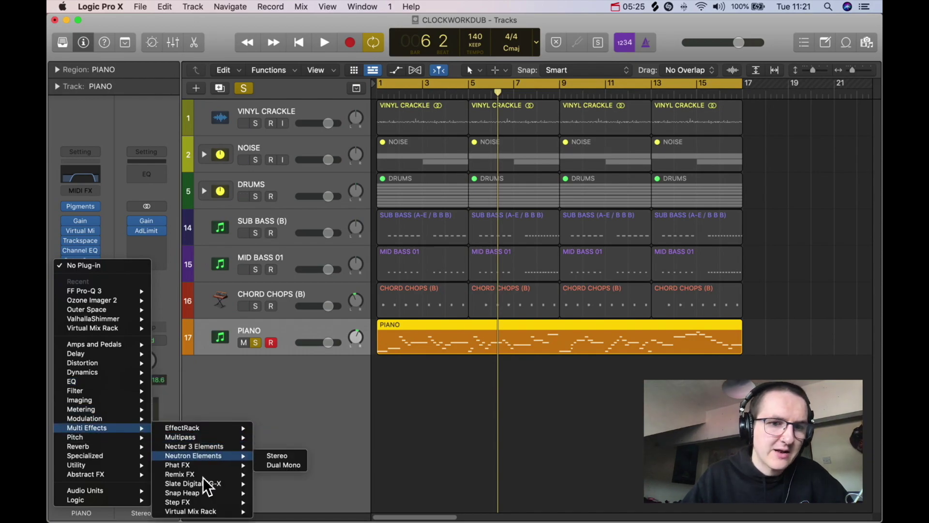
{"action": "mouse_move", "coordinate": [199, 493]}
{"action": "left_click", "coordinate": [270, 501]}
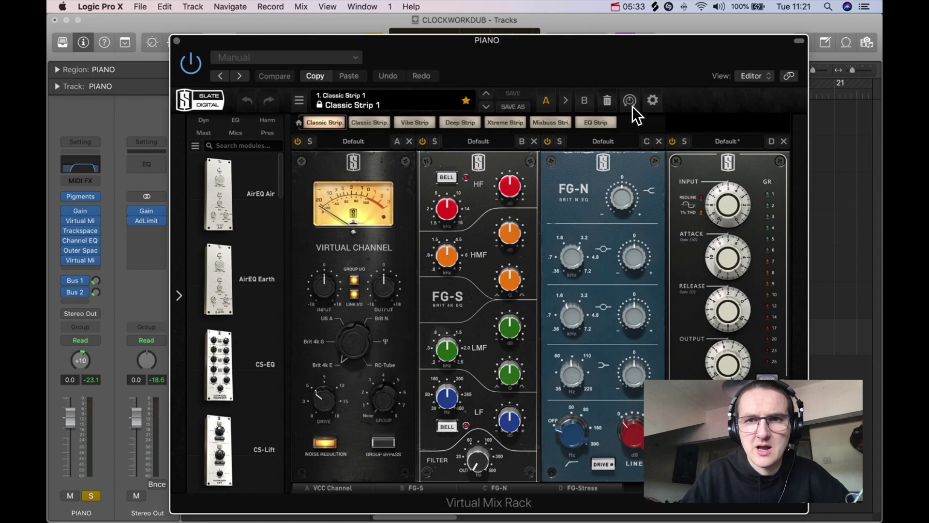
Clear the default modules from the rack and load the FG-N equalizer into slot A
{"action": "left_click", "coordinate": [608, 101]}
{"action": "scroll", "coordinate": [229, 322], "scroll_direction": "down", "scroll_amount": 10}
{"action": "scroll", "coordinate": [231, 320], "scroll_direction": "down", "scroll_amount": 8}
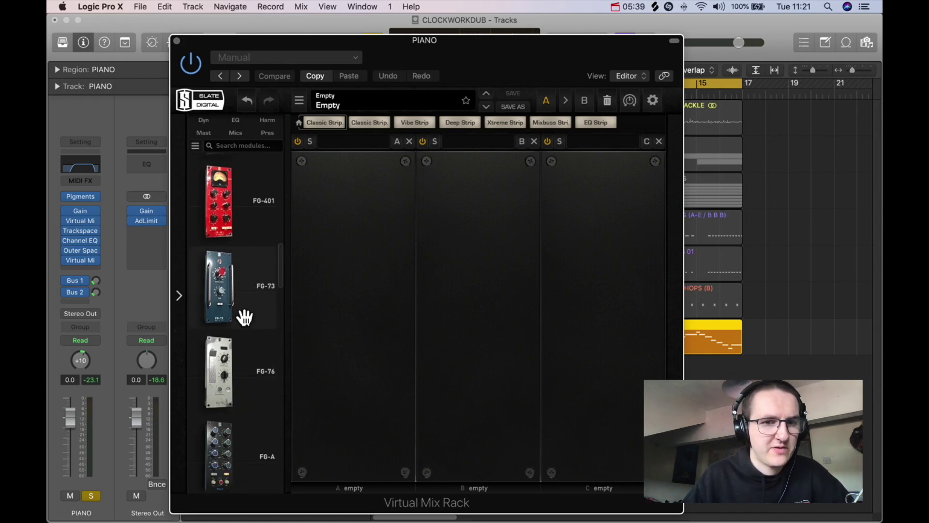
{"action": "scroll", "coordinate": [245, 318], "scroll_direction": "down", "scroll_amount": 10}
{"action": "left_click_drag", "start_coordinate": [244, 345], "coordinate": [382, 290]}
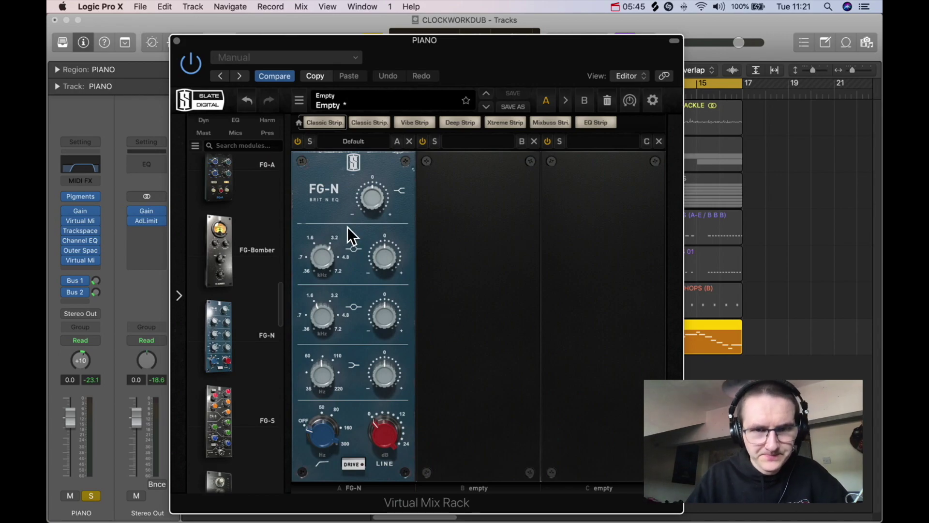
Try gentle gain changes on FG-N's upper mid band, boosting up to +2.41 dB
{"action": "mouse_move", "coordinate": [379, 259]}
{"action": "left_mouse_down"}
{"action": "mouse_move", "coordinate": [379, 246]}
{"action": "mouse_move", "coordinate": [383, 260]}
{"action": "left_mouse_up"}
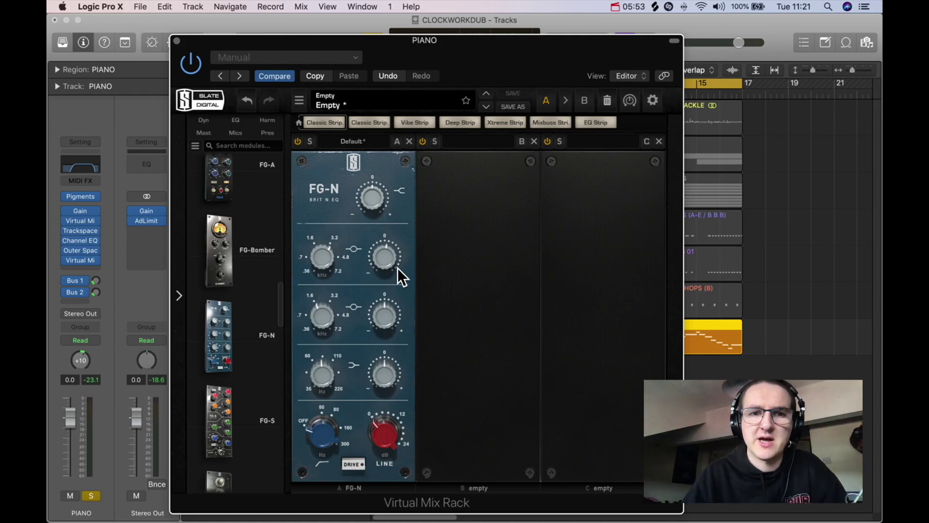
{"action": "left_click_drag", "start_coordinate": [397, 269], "coordinate": [393, 253]}
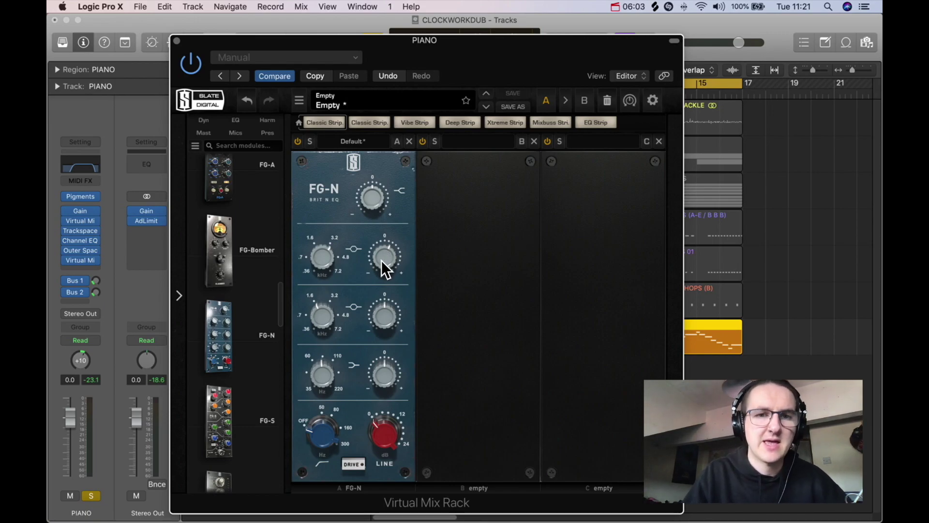
{"action": "left_click_drag", "start_coordinate": [380, 254], "coordinate": [382, 258]}
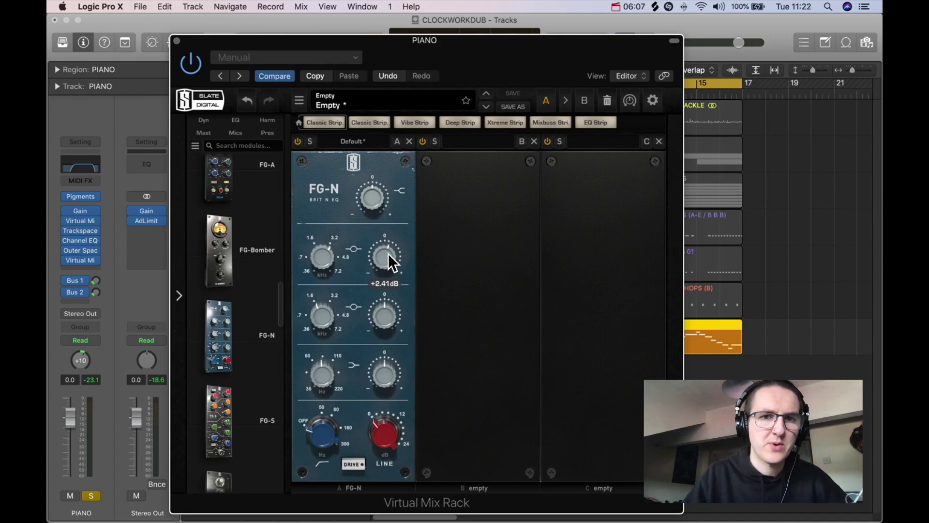
{"action": "left_click_drag", "start_coordinate": [388, 254], "coordinate": [390, 268]}
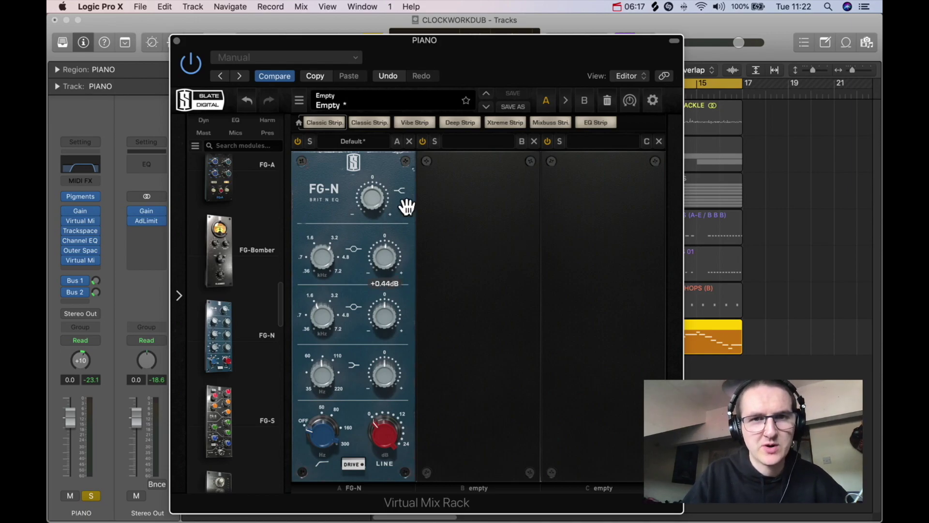
Play the piano and boost FG-N's upper mid band by about 3 dB and its high shelf by about 2.5 dB
{"action": "left_click_drag", "start_coordinate": [472, 64], "coordinate": [490, 56]}
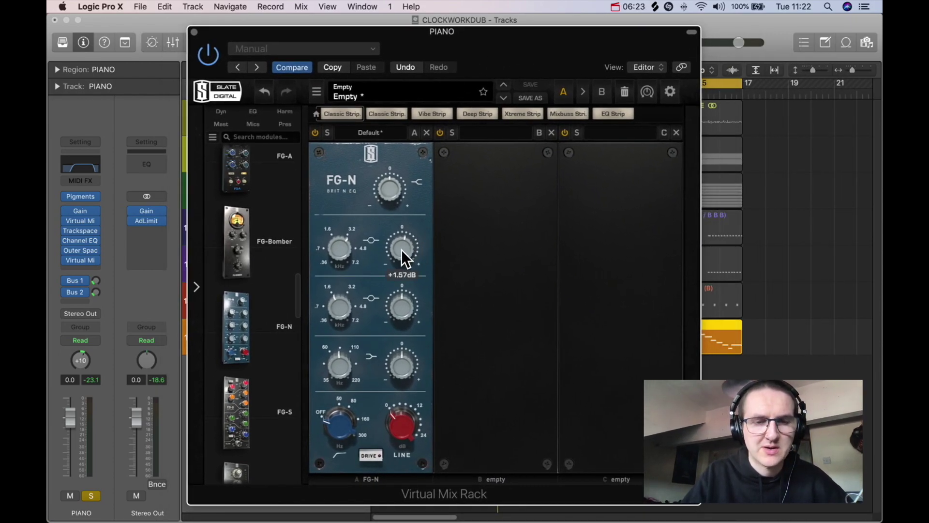
{"action": "left_click_drag", "start_coordinate": [443, 33], "coordinate": [444, 25]}
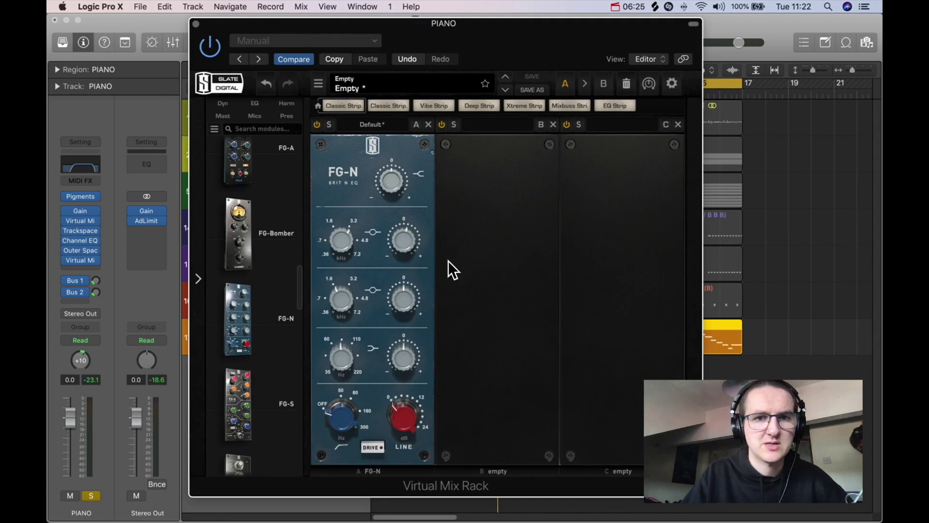
{"action": "key", "text": "space"}
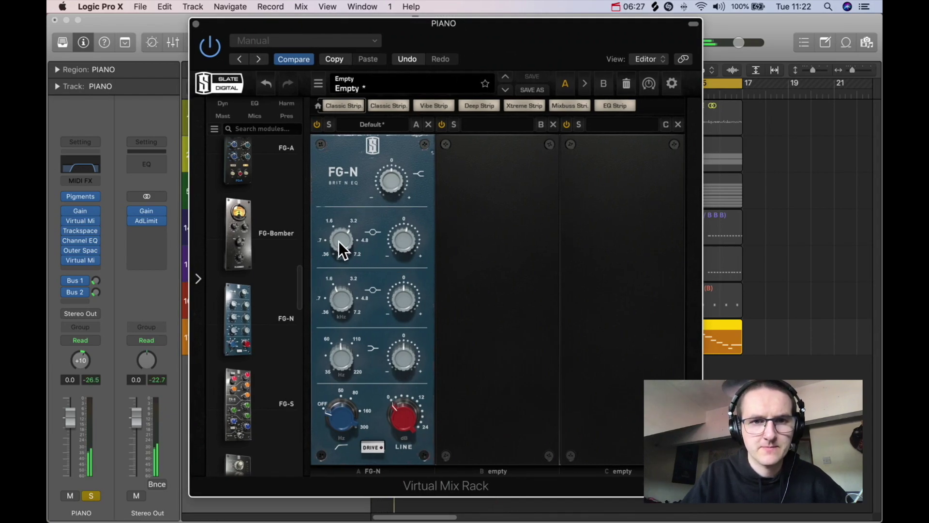
{"action": "left_click_drag", "start_coordinate": [399, 235], "coordinate": [403, 228]}
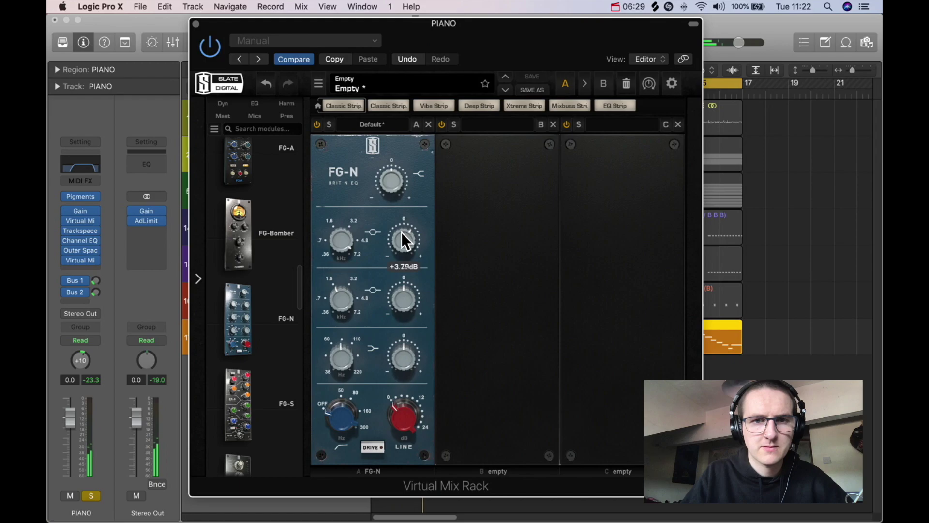
{"action": "left_click_drag", "start_coordinate": [391, 176], "coordinate": [390, 173]}
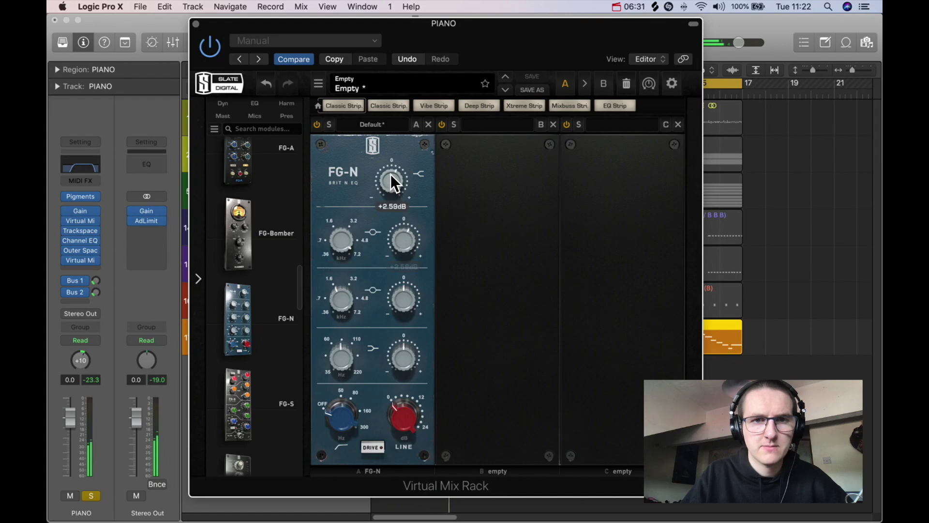
{"action": "left_click_drag", "start_coordinate": [393, 187], "coordinate": [393, 193]}
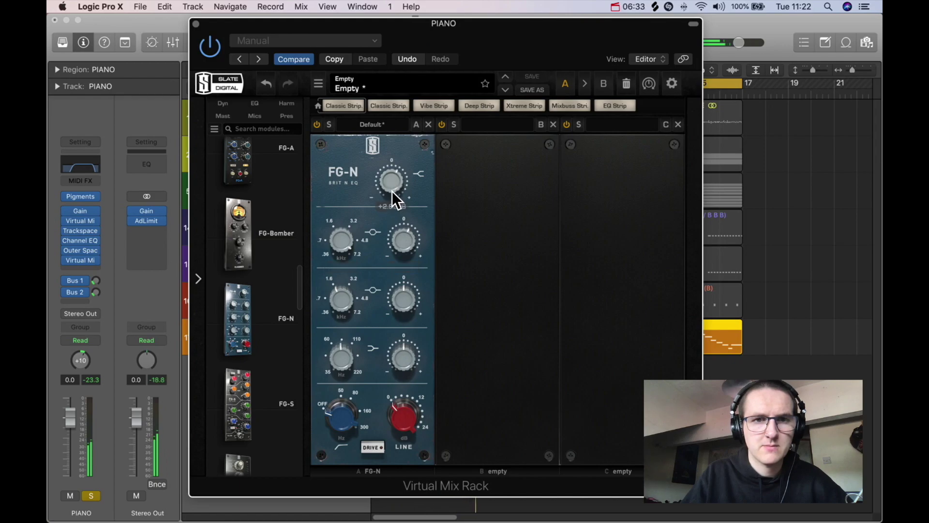
Fine-tune the gain of FG-N's low shelf and lower mid band, then close Virtual Mix Rack
{"action": "left_click_drag", "start_coordinate": [400, 341], "coordinate": [402, 367]}
{"action": "left_click_drag", "start_coordinate": [400, 315], "coordinate": [408, 336]}
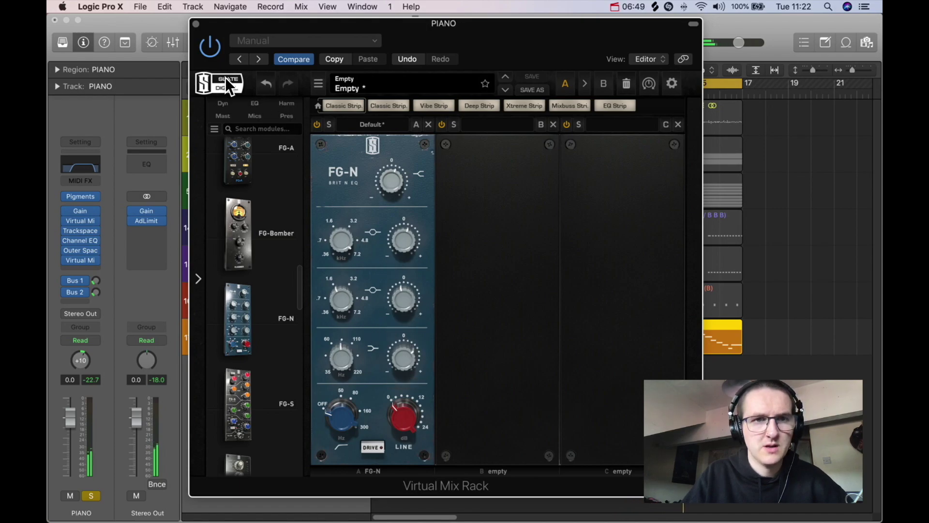
{"action": "left_click", "coordinate": [196, 24]}
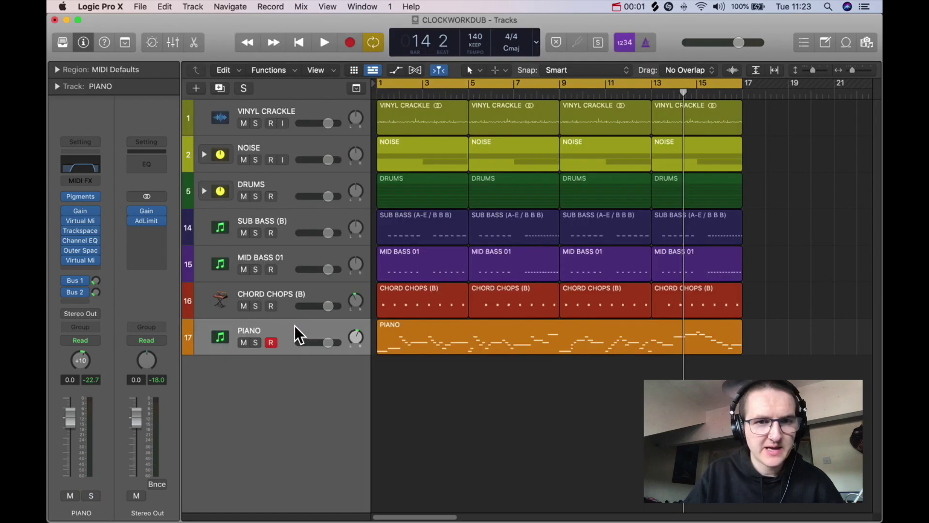
{"action": "left_click", "coordinate": [294, 326]}
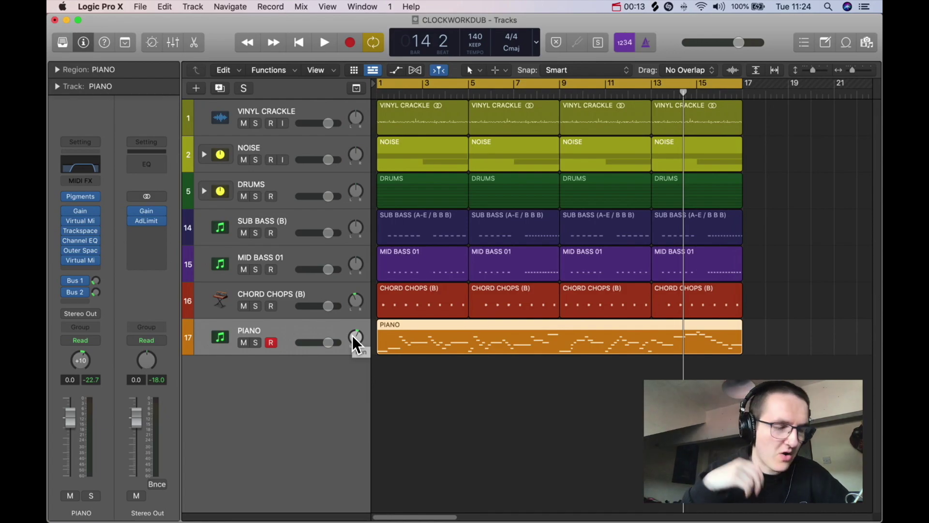
{"action": "left_click", "coordinate": [286, 301]}
{"action": "left_click", "coordinate": [303, 331]}
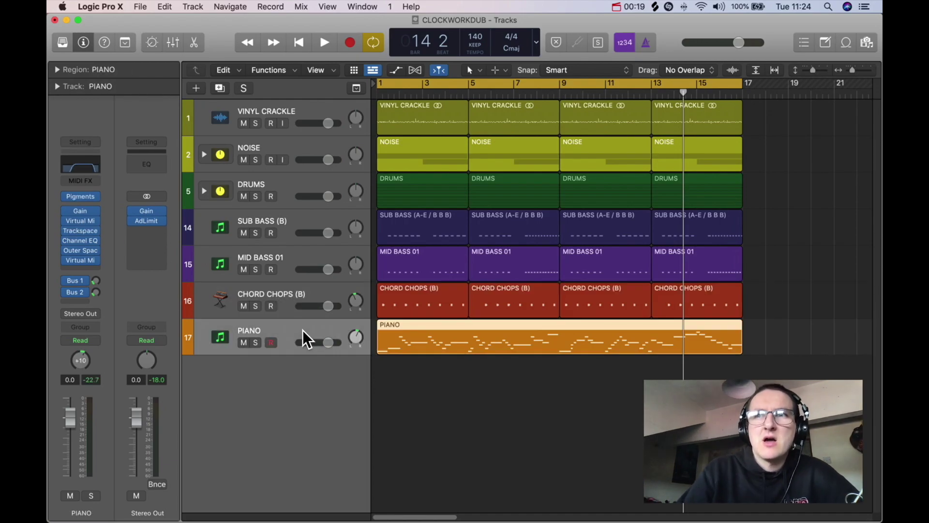
{"action": "left_click", "coordinate": [317, 304]}
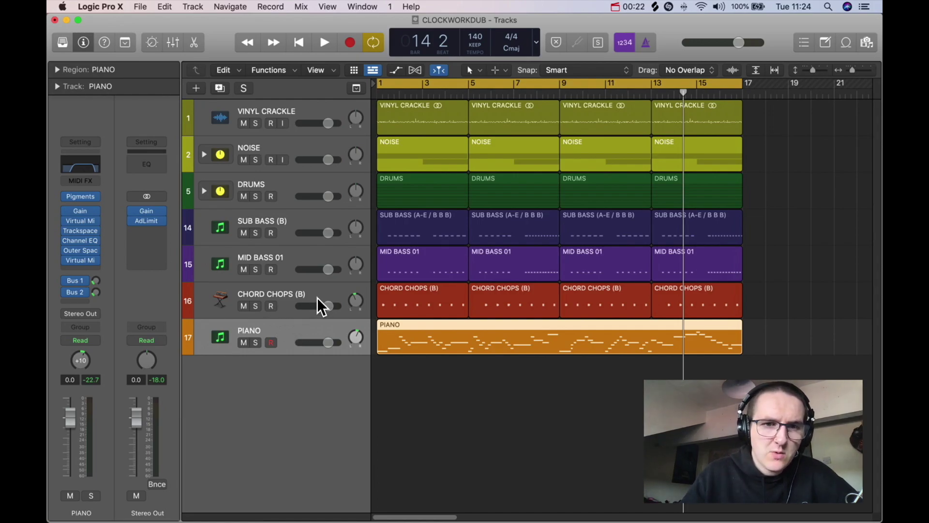
{"action": "left_click", "coordinate": [294, 322]}
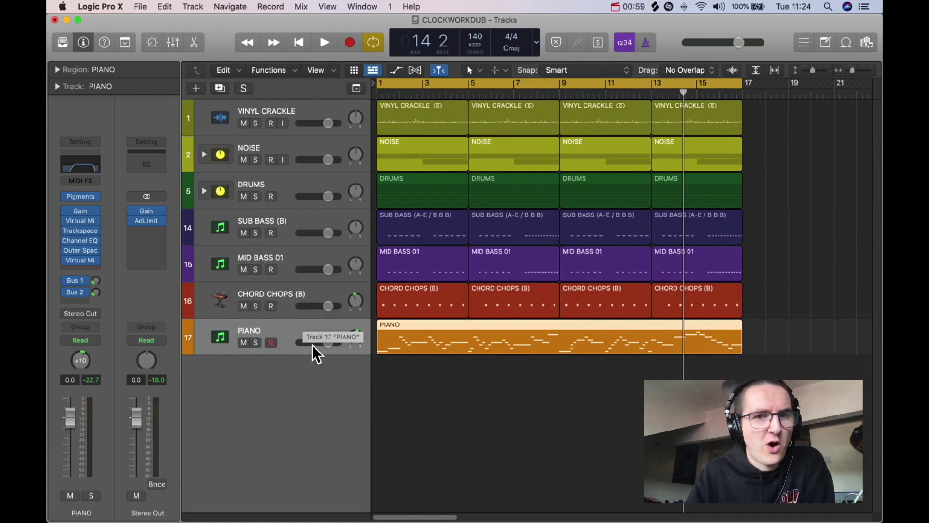
{"action": "left_click", "coordinate": [454, 400]}
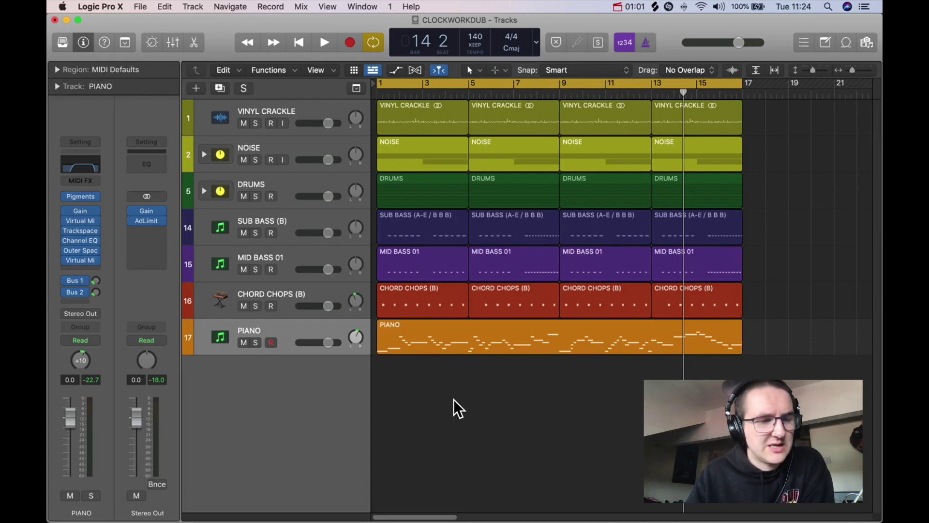